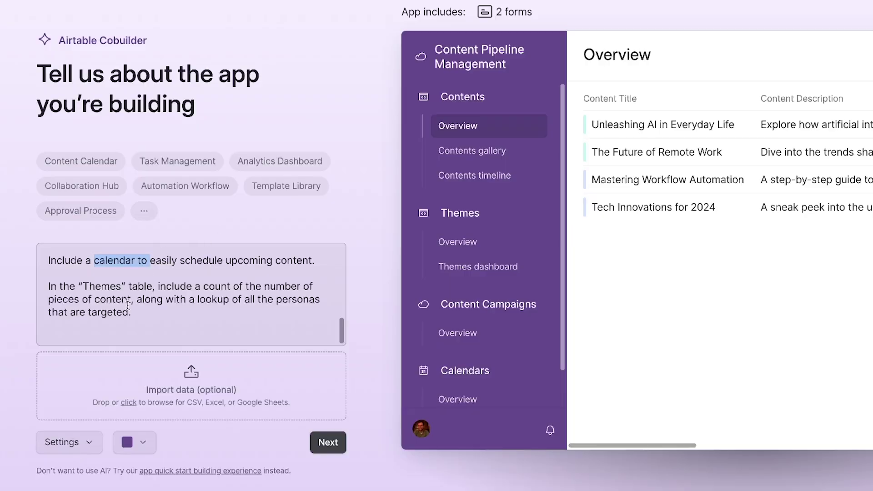
- Generate the app from its description and preview the Themes overview and Themes dashboard
{"action": "left_click", "coordinate": [334, 448]}
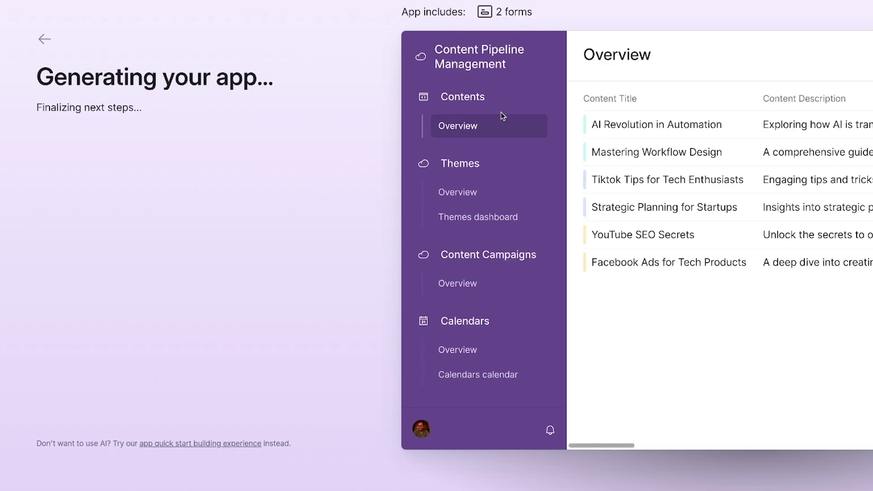
{"action": "left_click", "coordinate": [459, 193]}
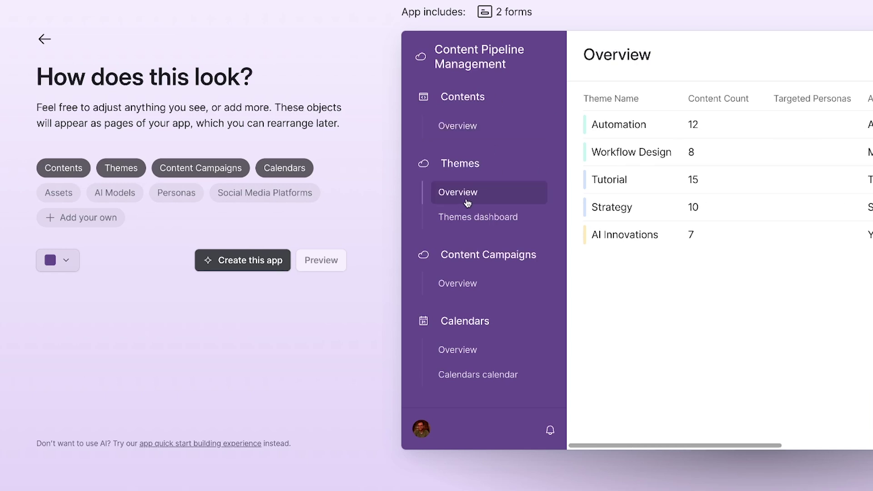
{"action": "left_click", "coordinate": [466, 217]}
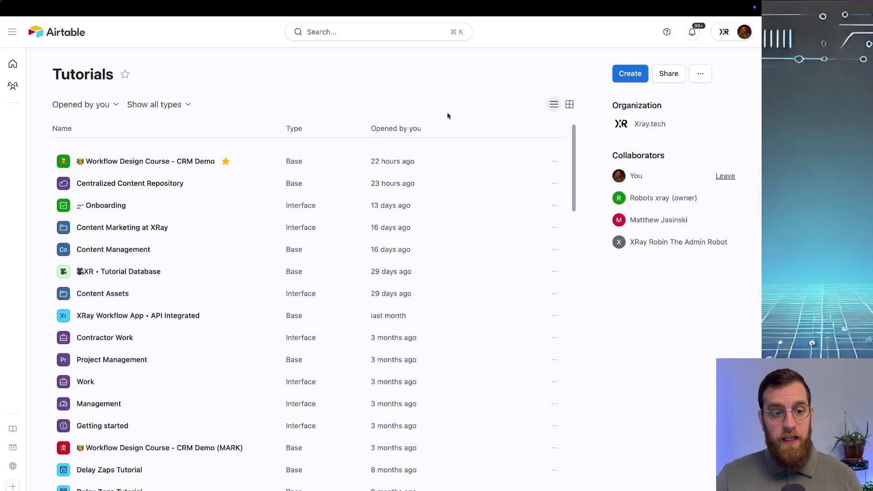
- Create a new app in the Tutorials workspace using 'Build an app with AI'
{"action": "left_click", "coordinate": [621, 74]}
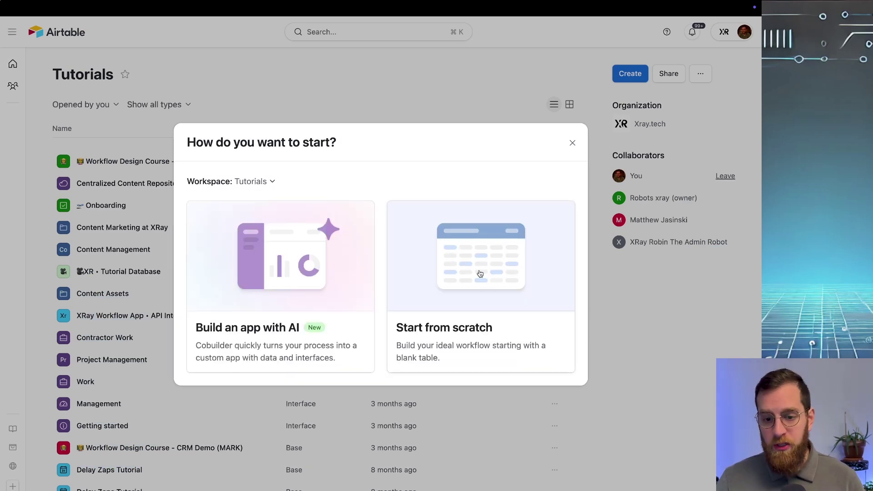
{"action": "left_click", "coordinate": [264, 262]}
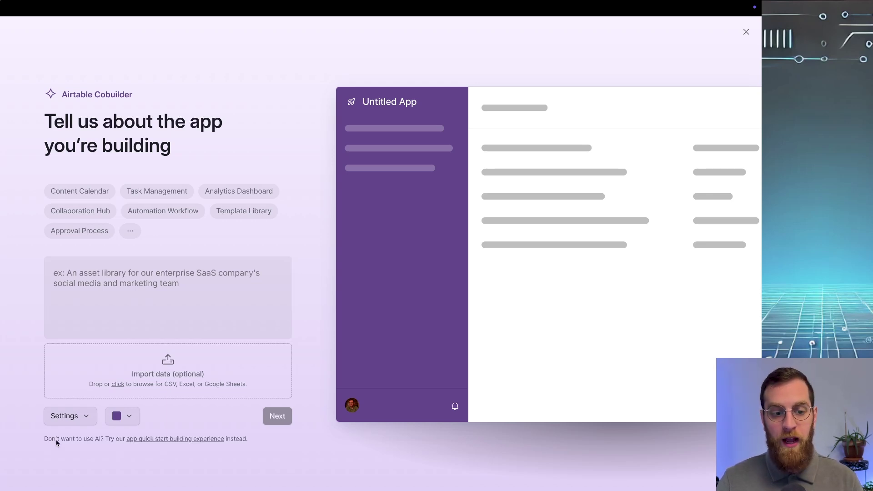
- Paste the prepared content-pipeline prompt into the Cobuilder description box and scroll through it
{"action": "left_click", "coordinate": [92, 283]}
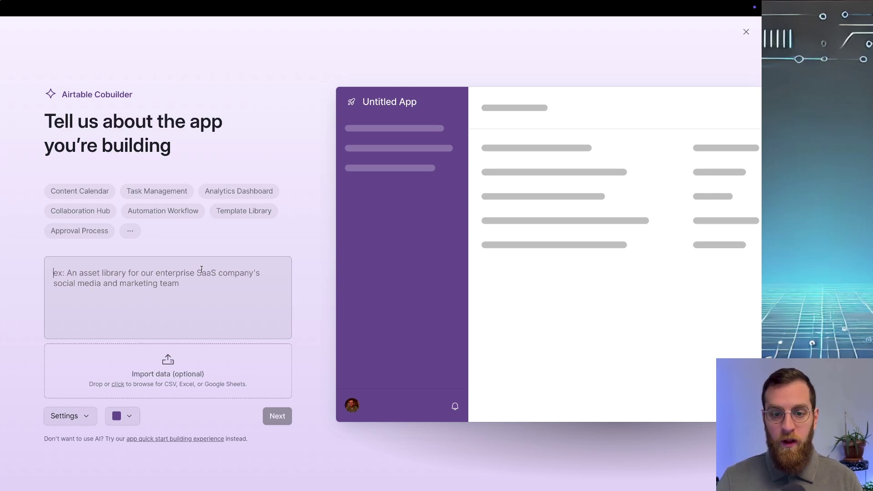
{"action": "key", "text": "ctrl+v"}
{"action": "scroll", "coordinate": [168, 283], "scroll_direction": "up", "scroll_amount": 10}
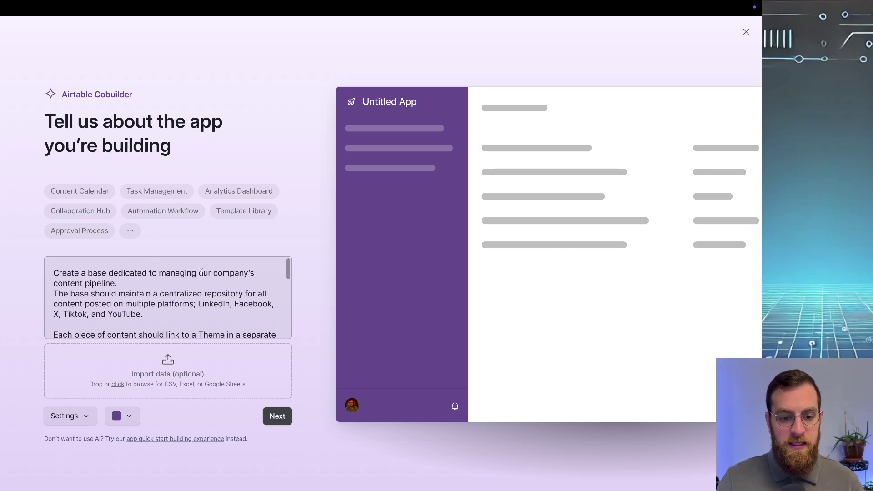
{"action": "scroll", "coordinate": [106, 321], "scroll_direction": "down", "scroll_amount": 2}
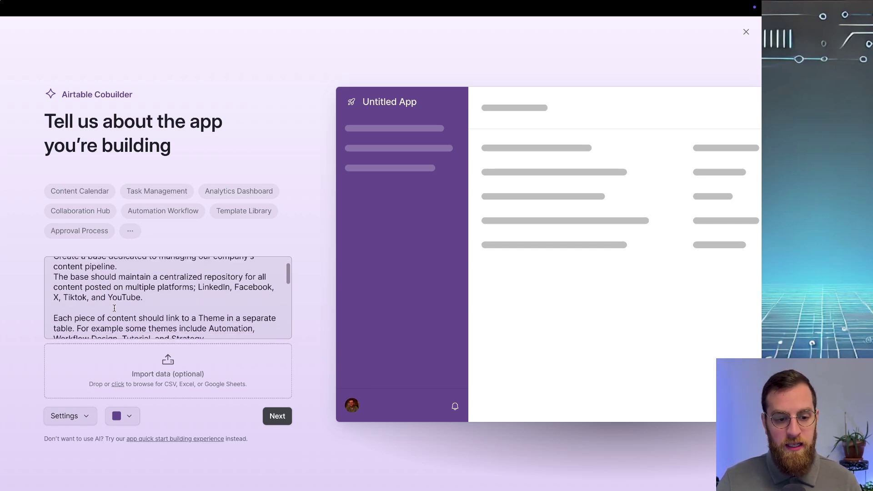
{"action": "scroll", "coordinate": [113, 309], "scroll_direction": "up", "scroll_amount": 2}
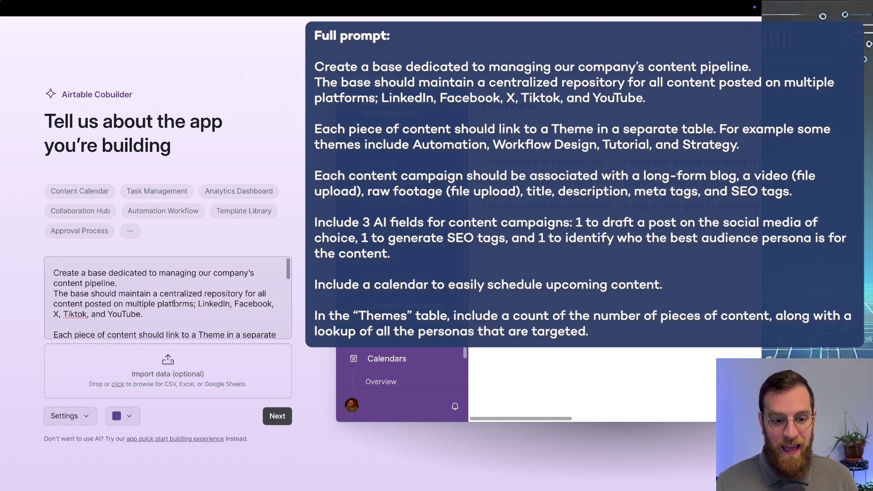
- Review the prompt's list of platforms and its campaign fields
{"action": "mouse_move", "coordinate": [144, 314]}
{"action": "left_mouse_down"}
{"action": "mouse_move", "coordinate": [86, 301]}
{"action": "mouse_move", "coordinate": [143, 305]}
{"action": "left_mouse_up"}
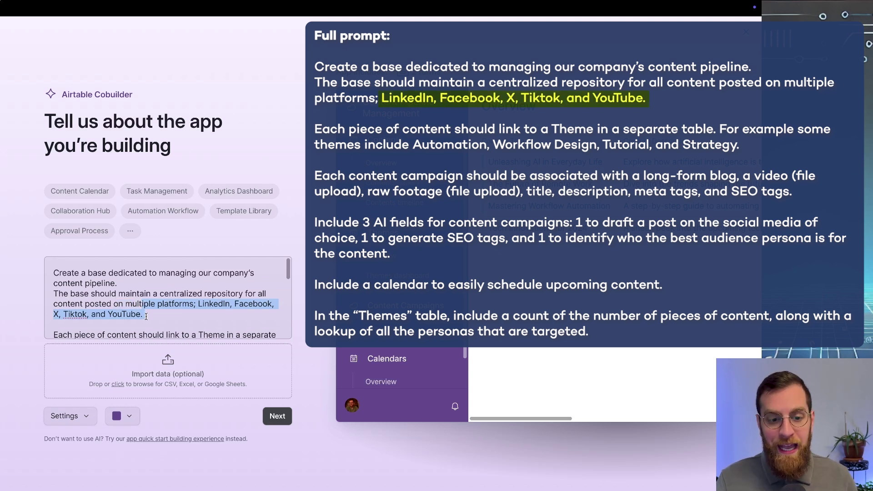
{"action": "scroll", "coordinate": [152, 319], "scroll_direction": "down", "scroll_amount": 3}
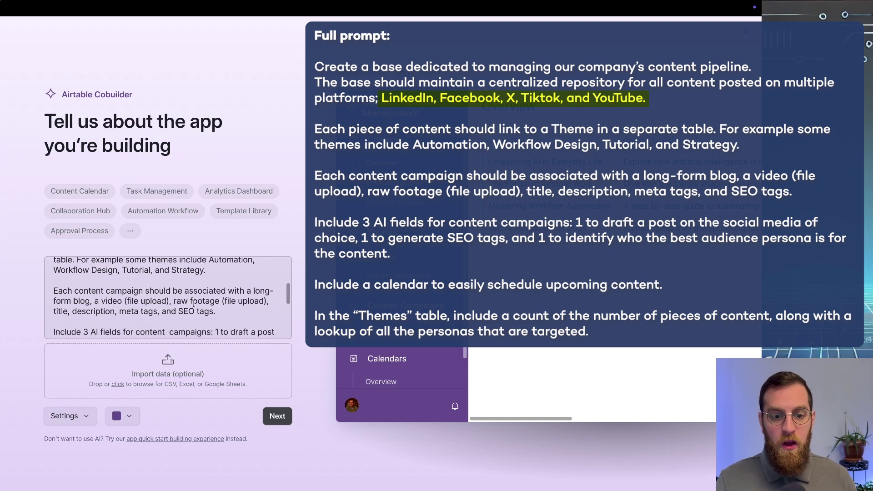
{"action": "left_click_drag", "start_coordinate": [194, 303], "coordinate": [218, 311]}
{"action": "left_click", "coordinate": [218, 311]}
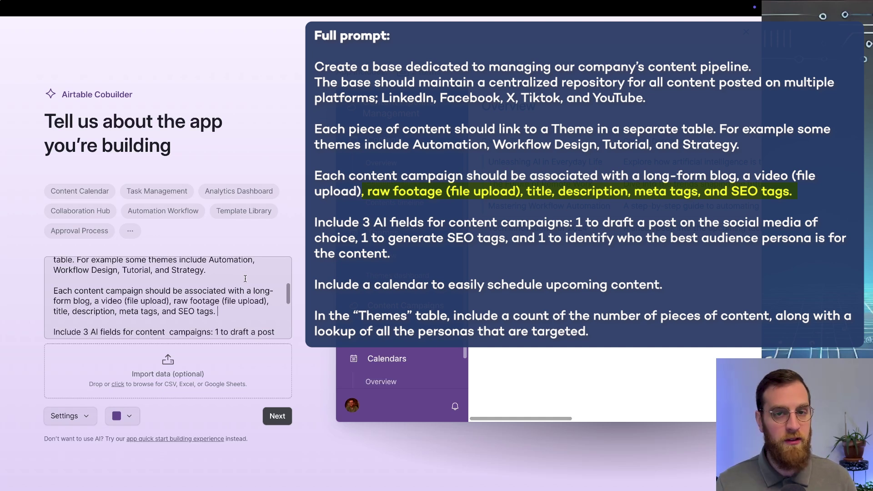
{"action": "scroll", "coordinate": [221, 305], "scroll_direction": "down", "scroll_amount": 1}
{"action": "scroll", "coordinate": [218, 307], "scroll_direction": "down", "scroll_amount": 1}
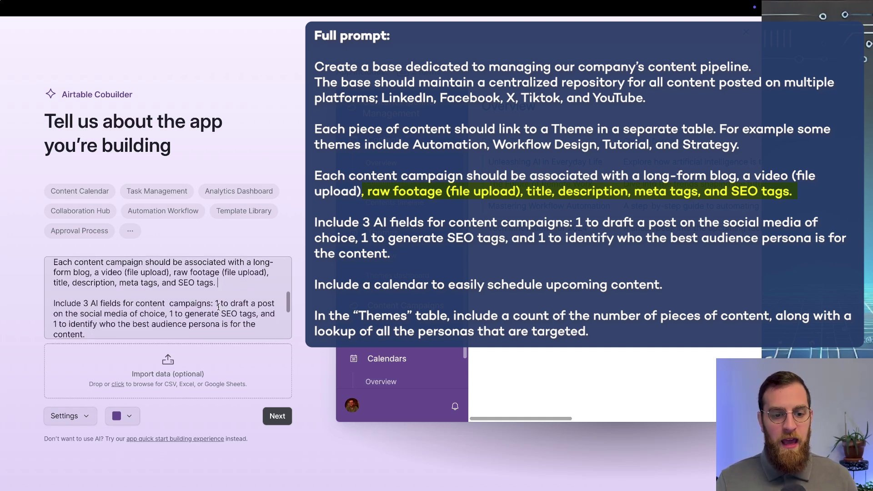
- Check the requests for 3 AI fields and a calendar, then submit the prompt
{"action": "left_click_drag", "start_coordinate": [83, 304], "coordinate": [137, 302]}
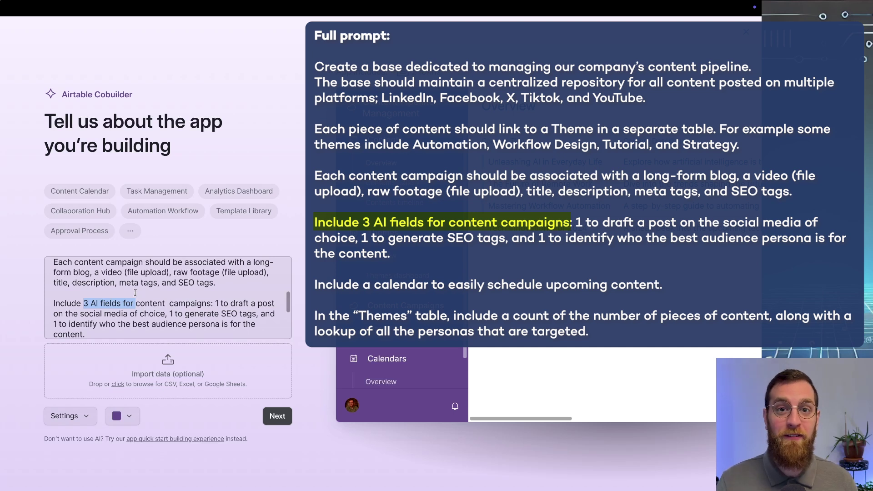
{"action": "scroll", "coordinate": [135, 293], "scroll_direction": "down", "scroll_amount": 3}
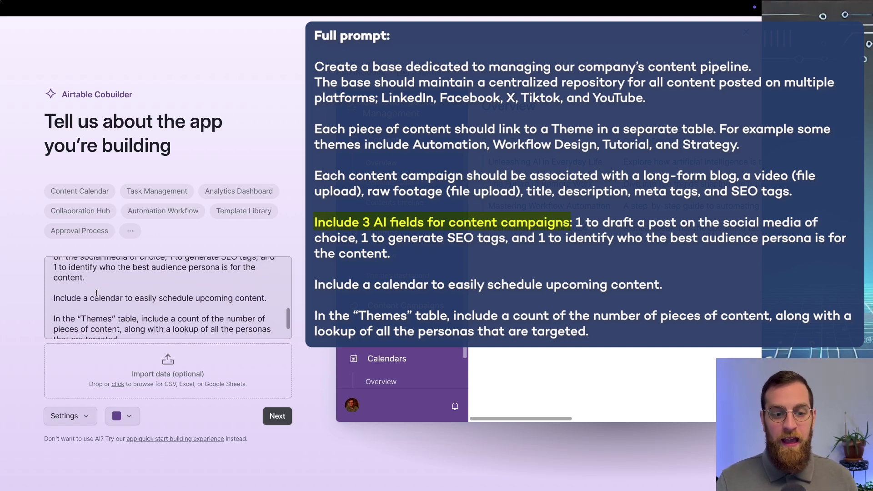
{"action": "left_click_drag", "start_coordinate": [90, 298], "coordinate": [136, 301]}
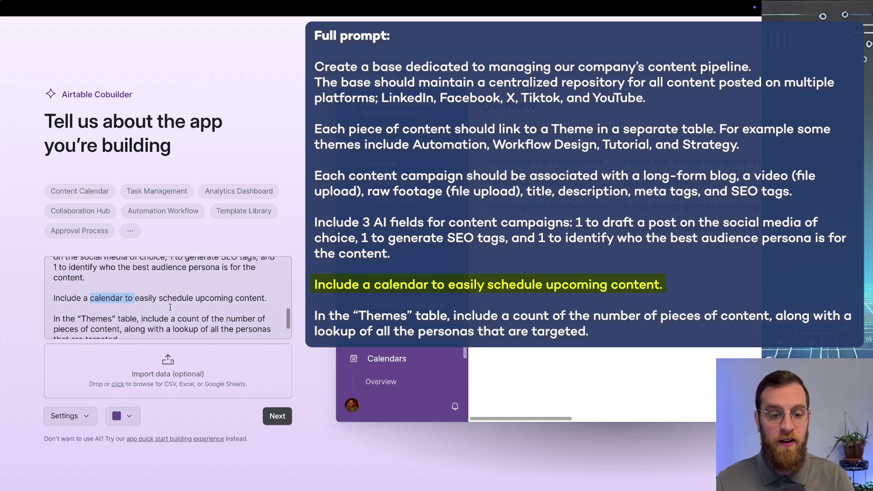
{"action": "scroll", "coordinate": [170, 311], "scroll_direction": "down", "scroll_amount": 1}
{"action": "scroll", "coordinate": [169, 310], "scroll_direction": "down", "scroll_amount": 1}
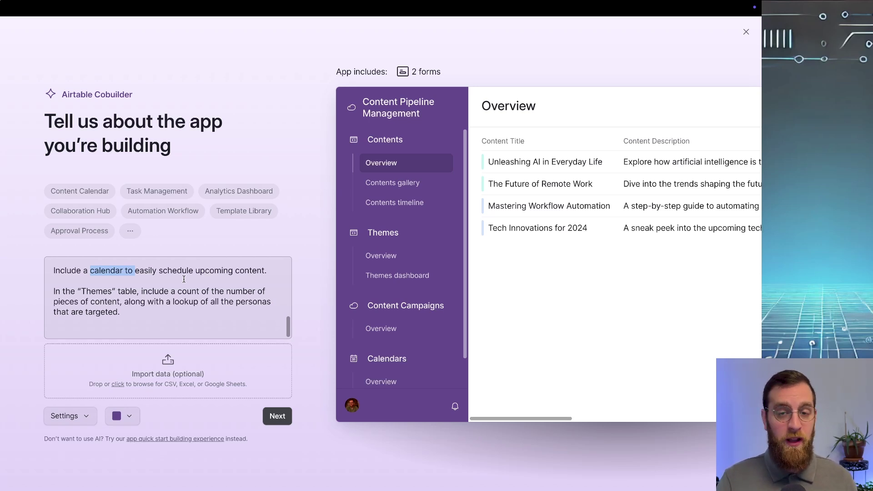
{"action": "left_click", "coordinate": [277, 416]}
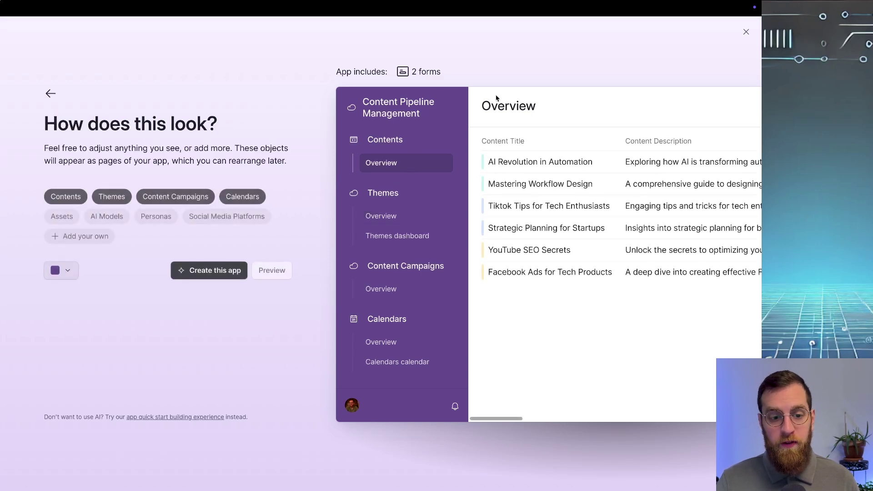
- Browse the Themes, Content Campaigns and Calendars preview pages, then add Assets and Personas
{"action": "left_click", "coordinate": [386, 219]}
{"action": "left_click", "coordinate": [389, 235]}
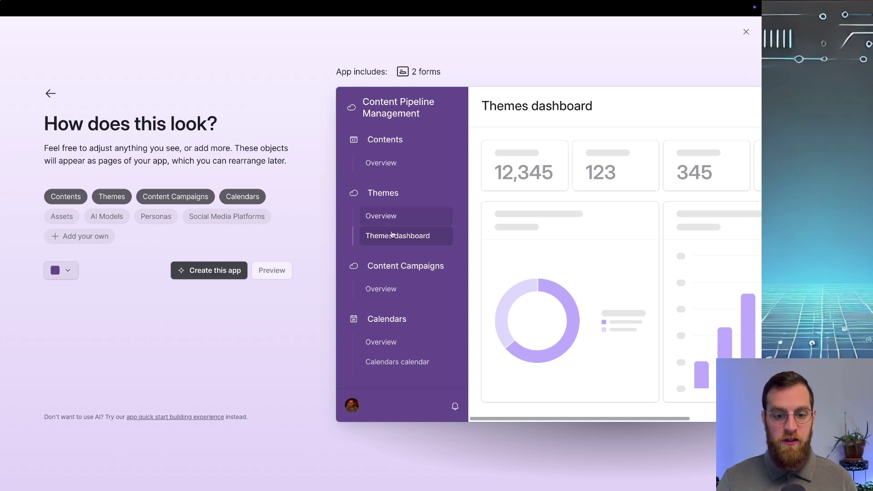
{"action": "left_click", "coordinate": [392, 290]}
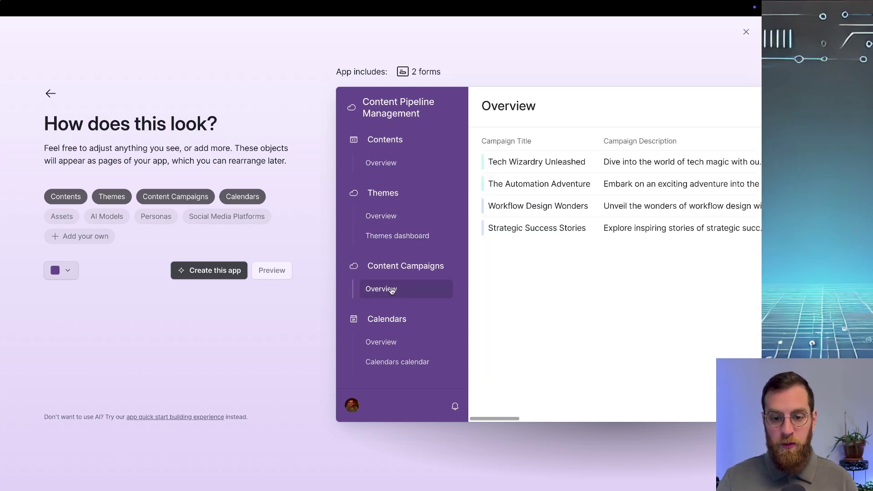
{"action": "left_click", "coordinate": [386, 344]}
{"action": "left_click", "coordinate": [397, 363]}
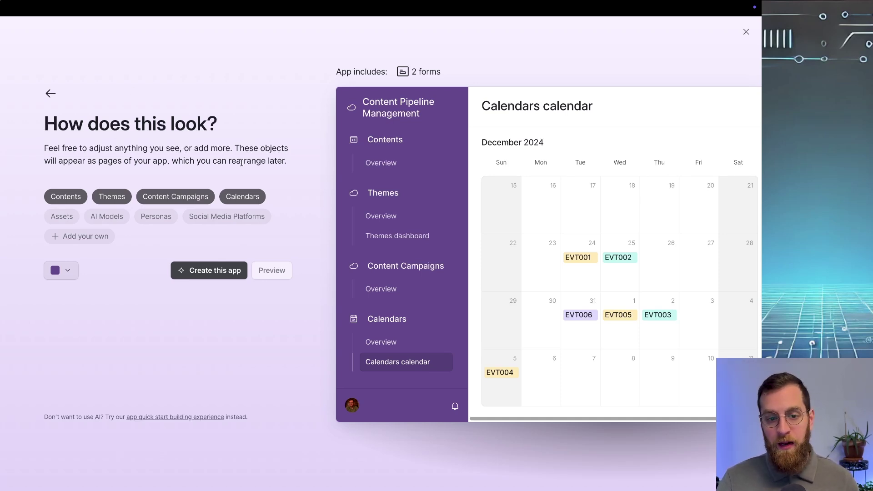
{"action": "left_click", "coordinate": [62, 217]}
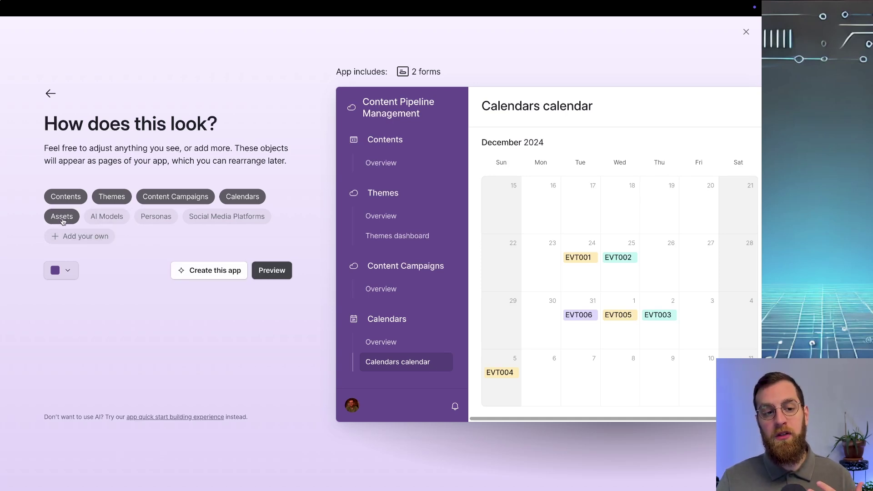
{"action": "left_click", "coordinate": [153, 222]}
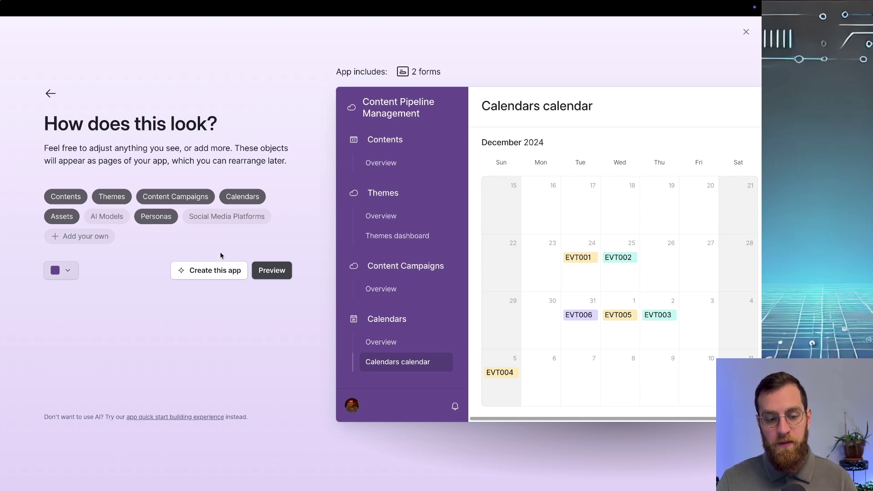
- Regenerate the preview with Assets and Personas included and review the updated plan
{"action": "left_click", "coordinate": [283, 271]}
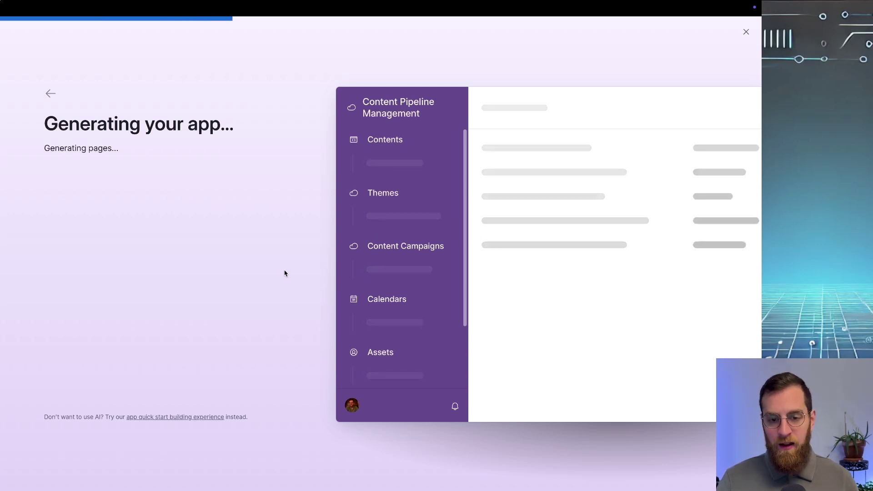
{"action": "scroll", "coordinate": [422, 278], "scroll_direction": "down", "scroll_amount": 1}
{"action": "scroll", "coordinate": [424, 279], "scroll_direction": "down", "scroll_amount": 1}
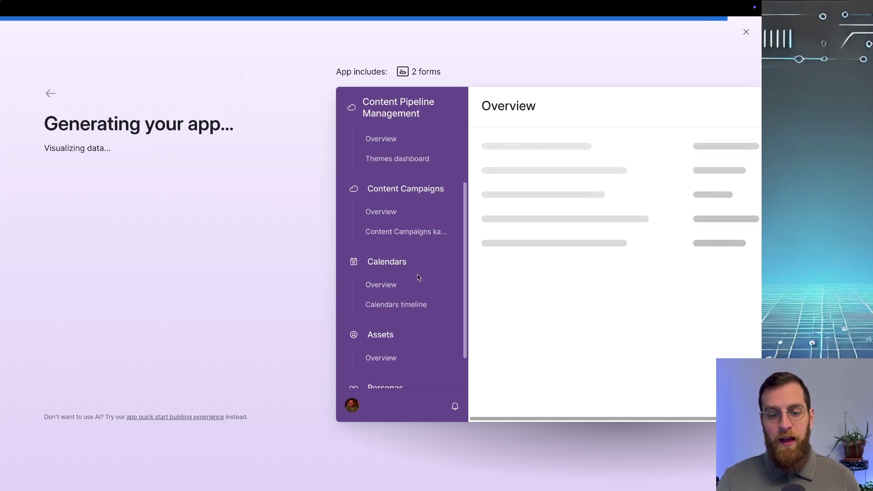
{"action": "scroll", "coordinate": [421, 282], "scroll_direction": "down", "scroll_amount": 1}
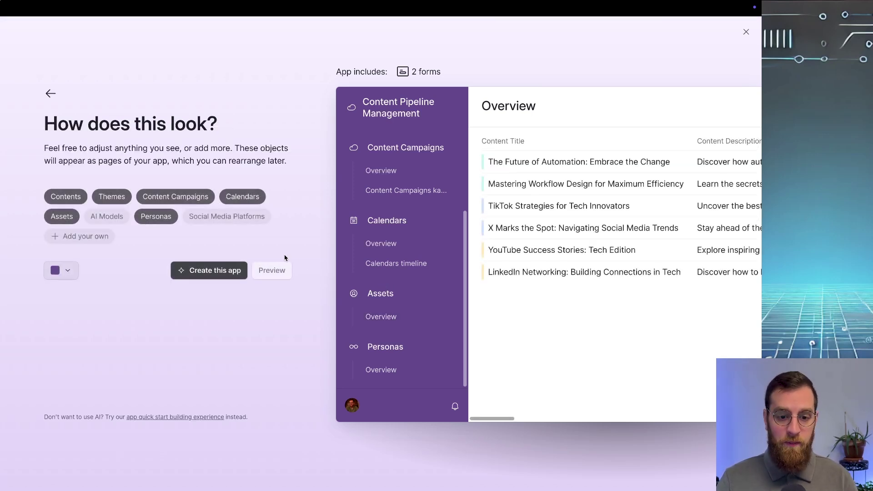
- Set the app colour to green and create the Content Pipeline Management app
{"action": "left_click", "coordinate": [67, 271]}
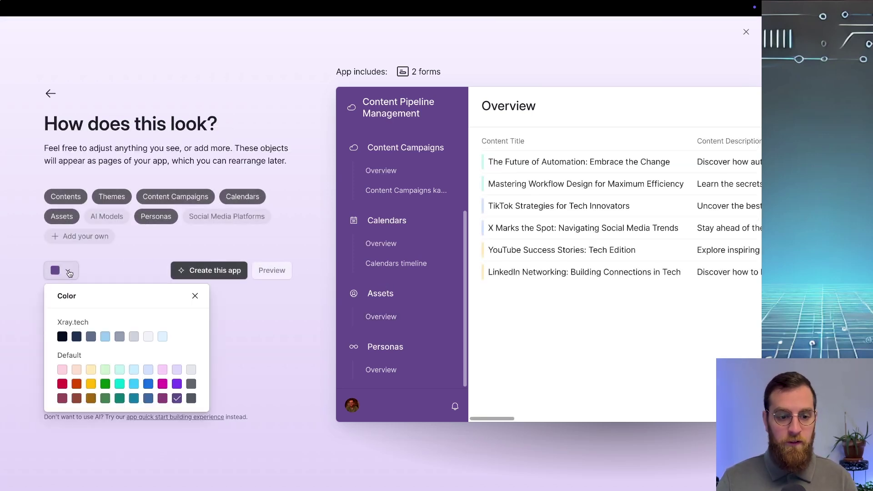
{"action": "left_click", "coordinate": [105, 385]}
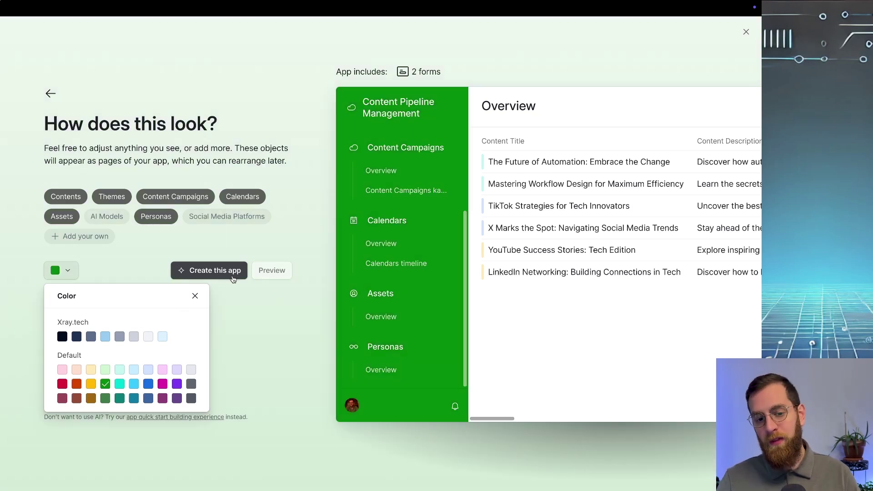
{"action": "left_click", "coordinate": [230, 296]}
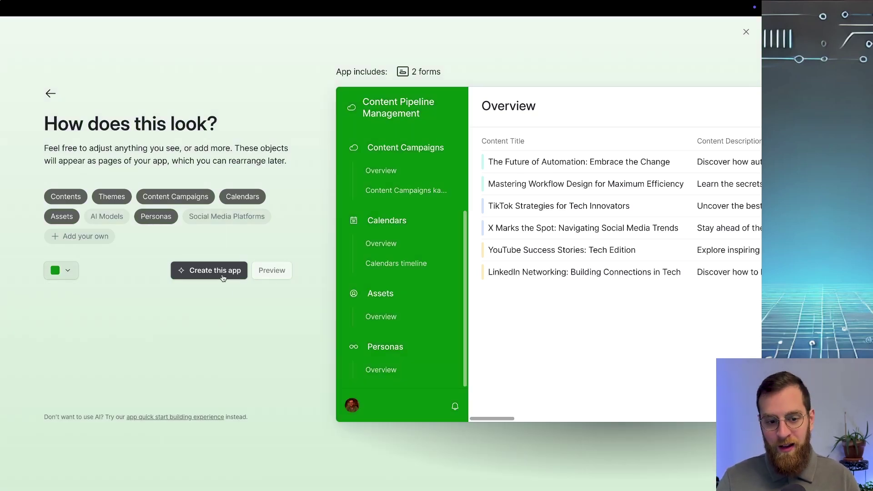
{"action": "left_click", "coordinate": [222, 278]}
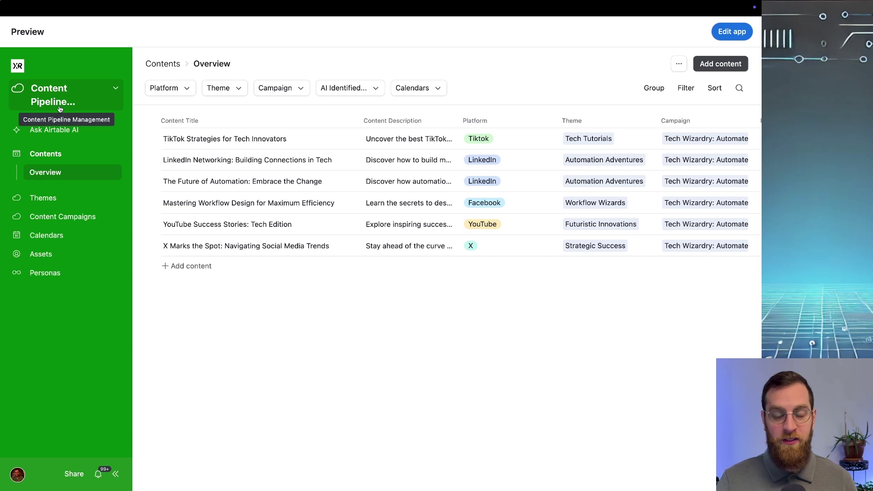
- Open the Themes dashboard to view its count and content and persona charts
{"action": "left_click", "coordinate": [45, 199]}
{"action": "left_click", "coordinate": [54, 210]}
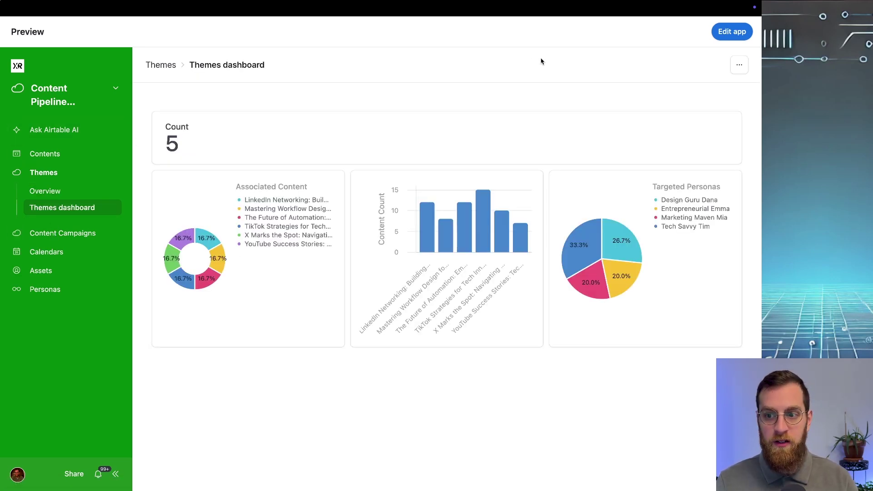
- Enter edit mode, inspect the Count card's settings, then go to the base's Automations
{"action": "left_click", "coordinate": [732, 31]}
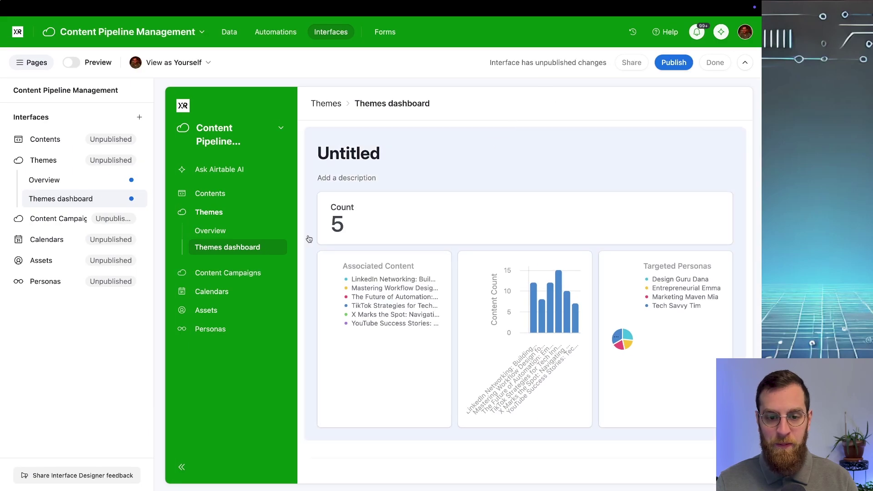
{"action": "left_click", "coordinate": [384, 216]}
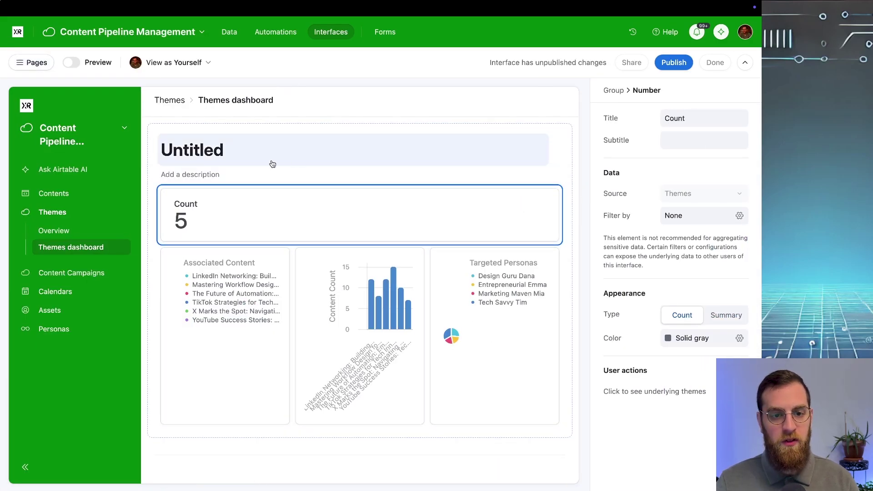
{"action": "left_click", "coordinate": [262, 33]}
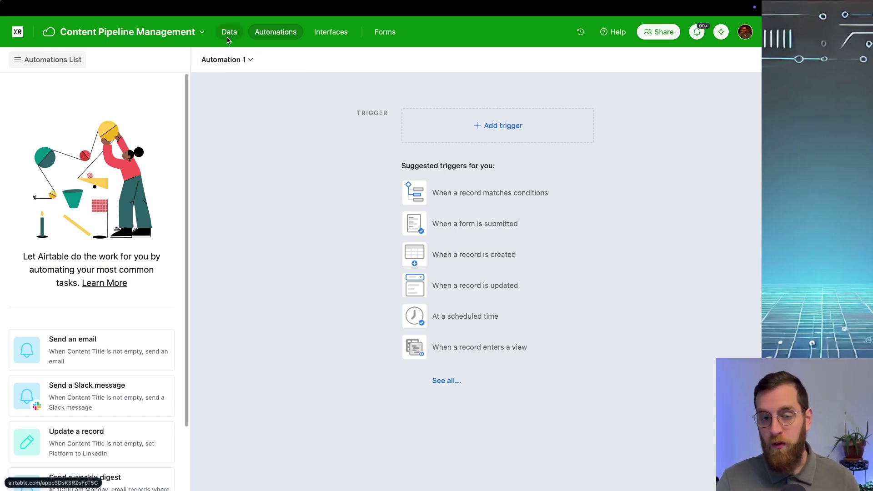
- Look through the Themes, Content Campaigns, Calendars, Assets and Personas tables in the Data view
{"action": "left_click", "coordinate": [228, 37]}
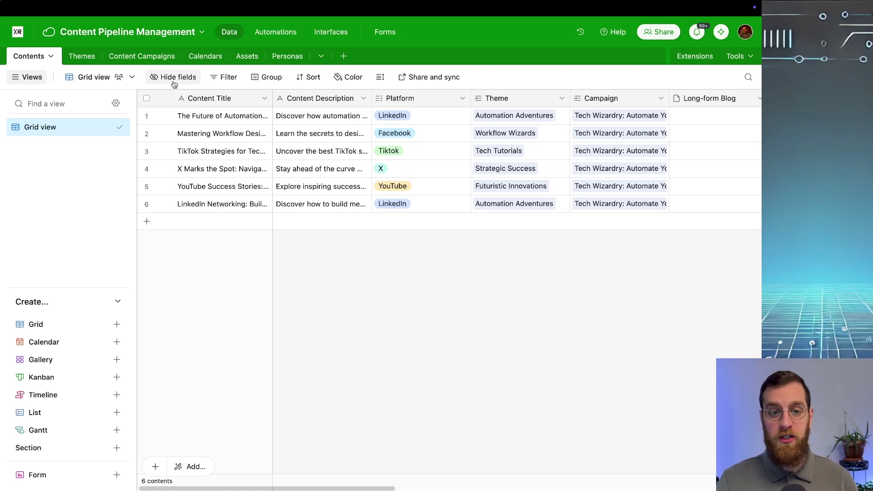
{"action": "left_click", "coordinate": [74, 57]}
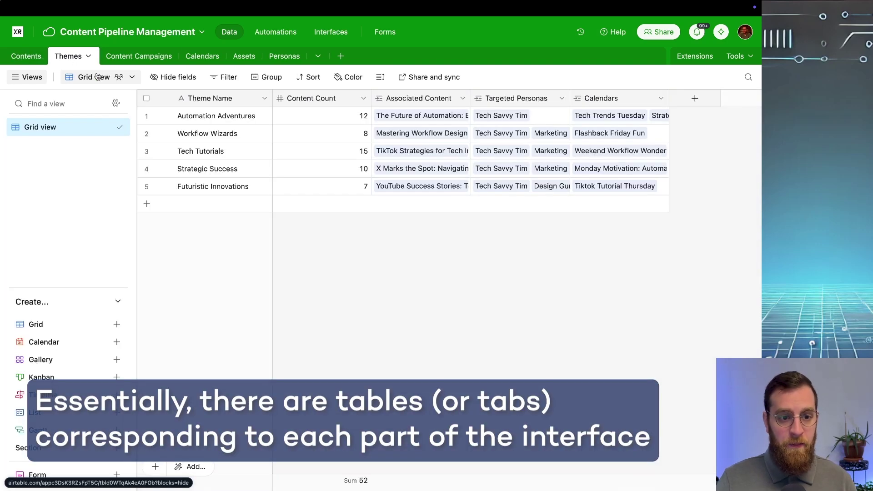
{"action": "left_click", "coordinate": [126, 59]}
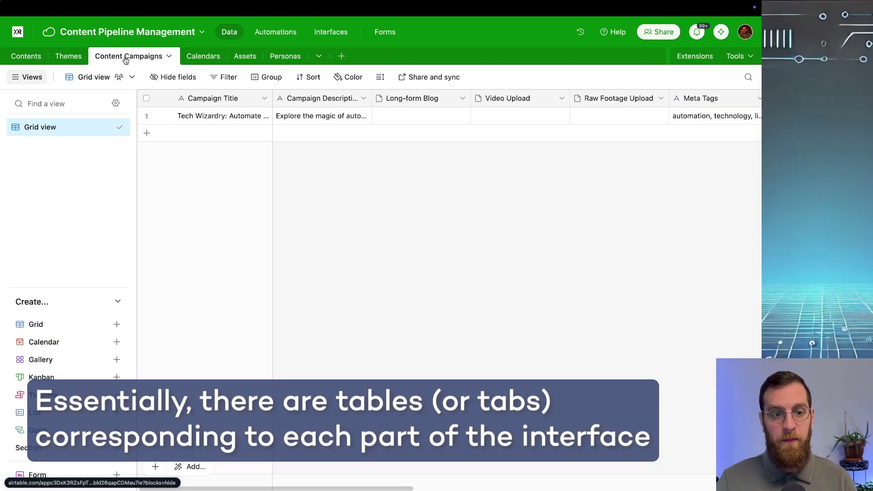
{"action": "left_click", "coordinate": [218, 58]}
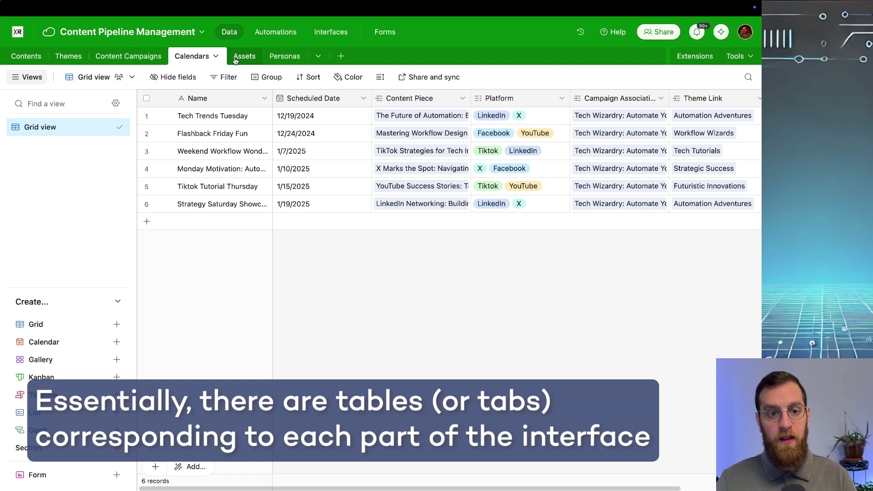
{"action": "left_click", "coordinate": [235, 57]}
{"action": "left_click", "coordinate": [287, 59]}
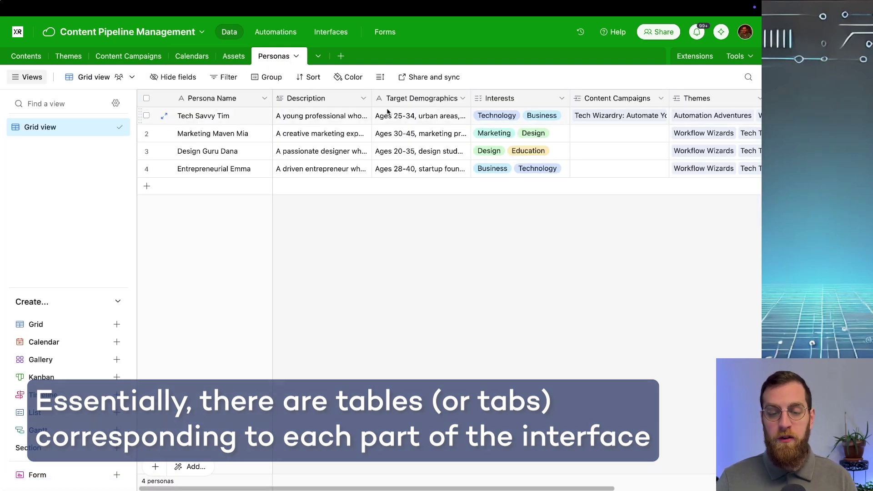
- Widen the Personas Description column and review Tech Savvy Tim's Target Demographics
{"action": "left_click_drag", "start_coordinate": [373, 95], "coordinate": [463, 99]}
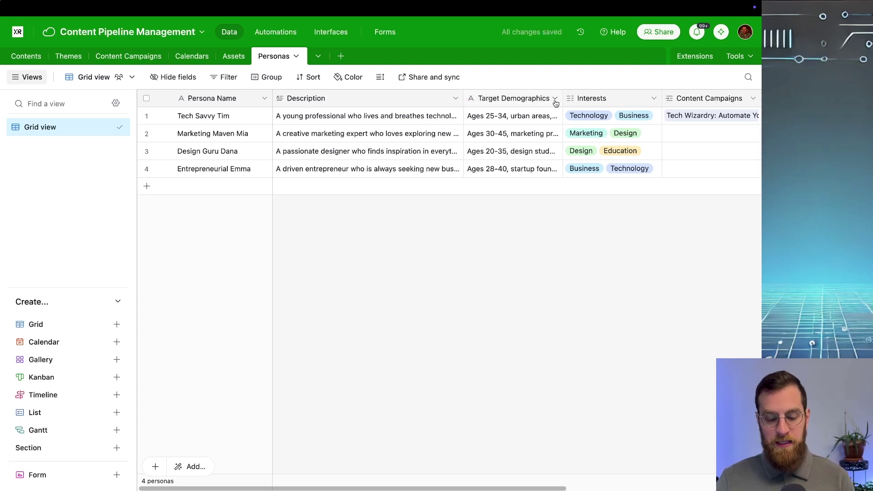
{"action": "scroll", "coordinate": [555, 104], "scroll_direction": "right", "scroll_amount": 5}
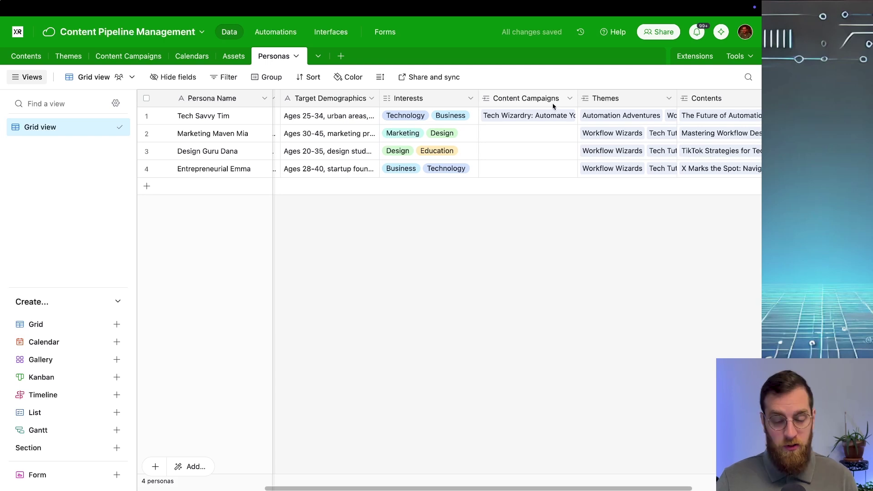
{"action": "scroll", "coordinate": [553, 106], "scroll_direction": "right", "scroll_amount": 2}
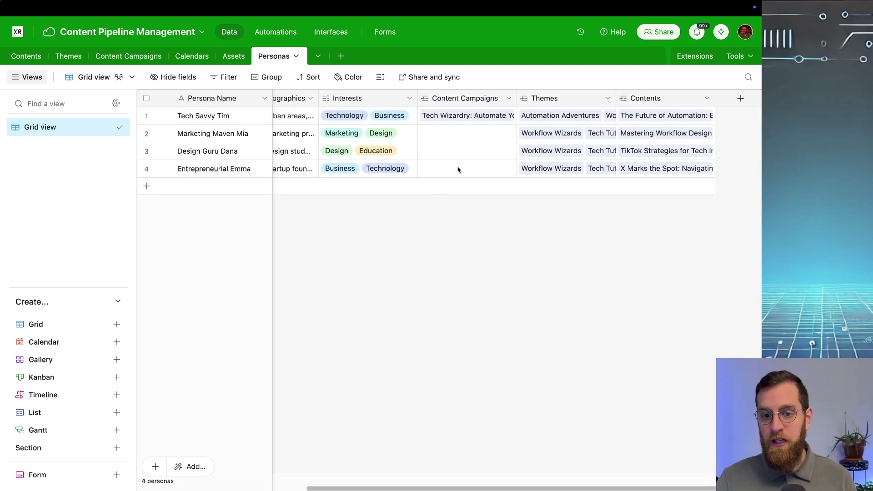
{"action": "scroll", "coordinate": [458, 169], "scroll_direction": "right", "scroll_amount": 1}
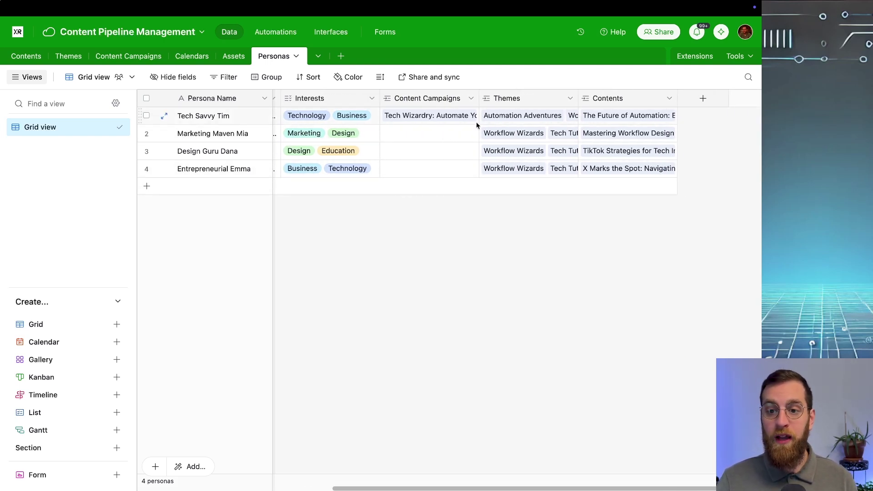
{"action": "scroll", "coordinate": [473, 123], "scroll_direction": "left", "scroll_amount": 5}
{"action": "left_click", "coordinate": [443, 119]}
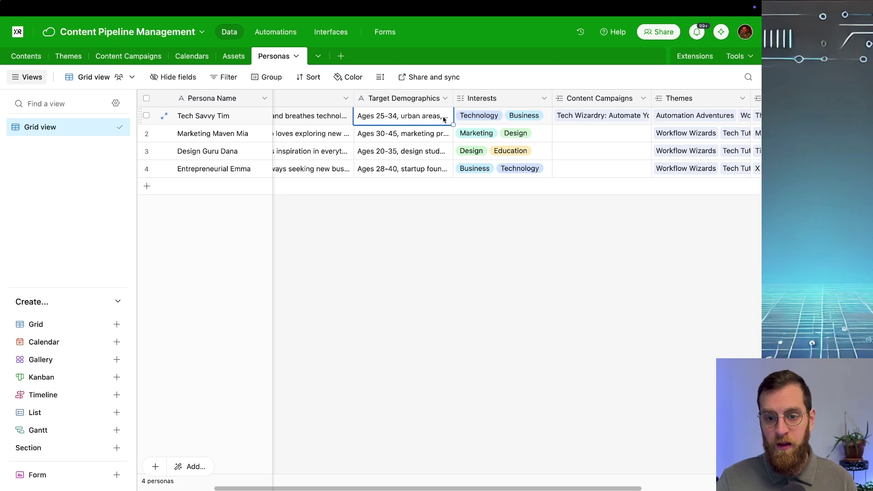
{"action": "double_click", "coordinate": [443, 118]}
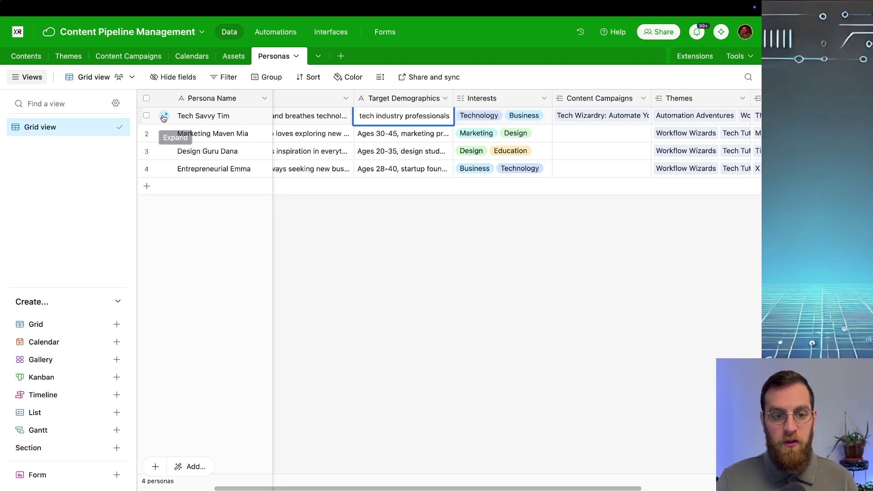
{"action": "left_click", "coordinate": [164, 116]}
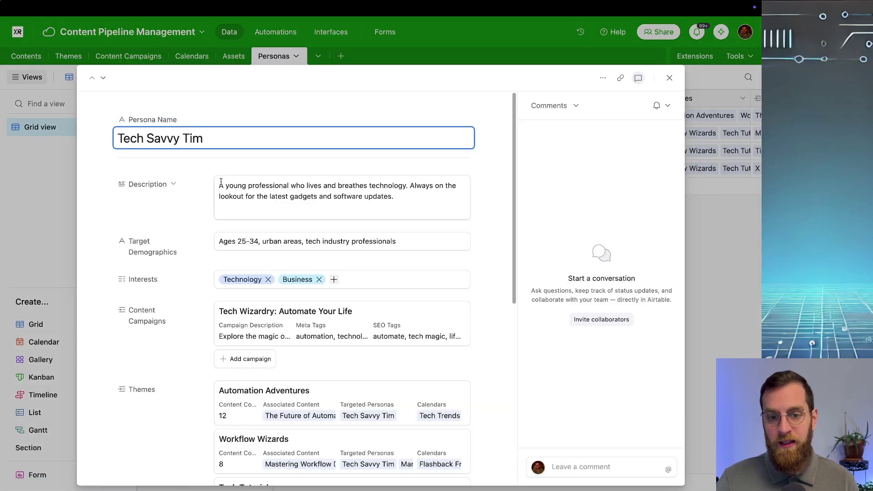
{"action": "scroll", "coordinate": [248, 218], "scroll_direction": "down", "scroll_amount": 1}
{"action": "left_click", "coordinate": [242, 213]}
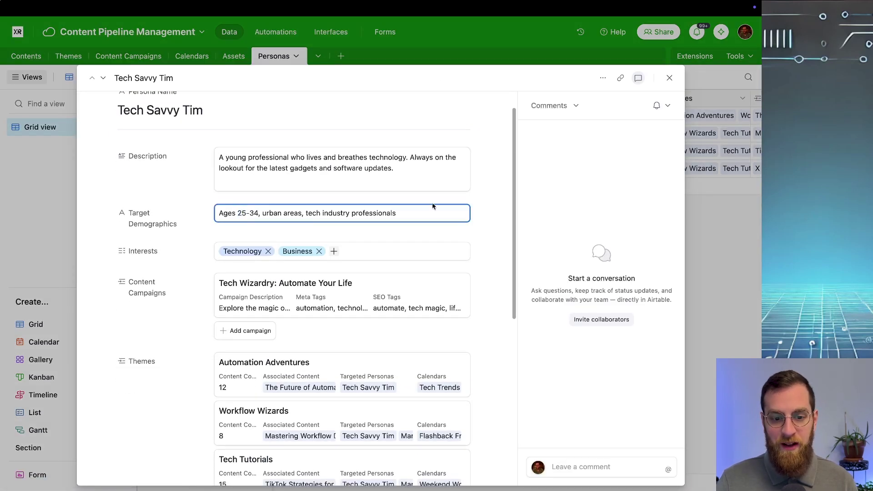
{"action": "left_click", "coordinate": [669, 78]}
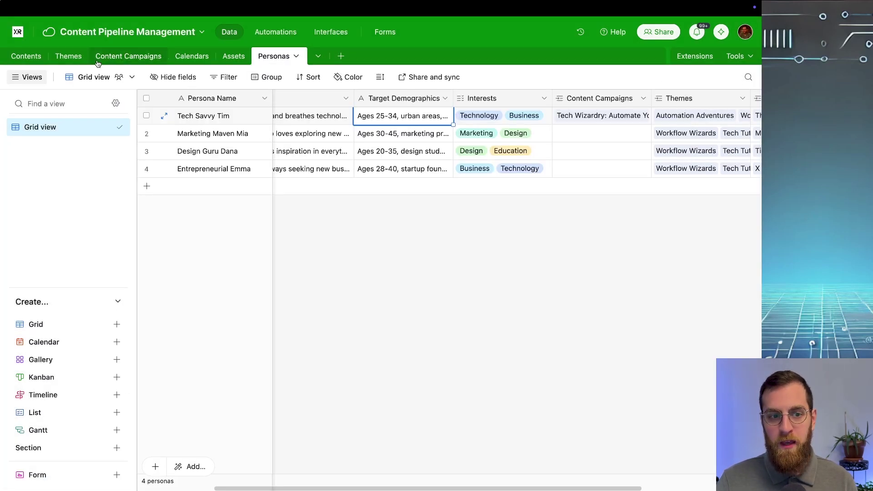
- Widen the AI Drafted Social Media Post column in the Contents table
{"action": "left_click", "coordinate": [30, 56]}
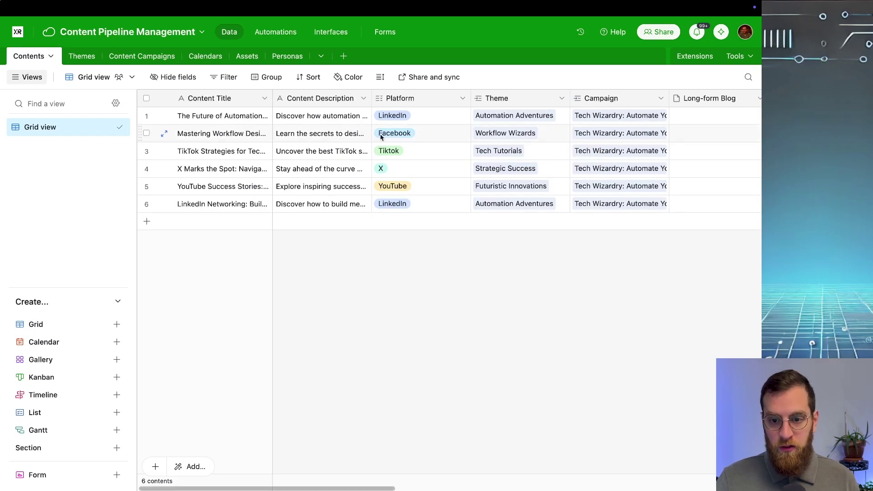
{"action": "scroll", "coordinate": [465, 122], "scroll_direction": "right", "scroll_amount": 10}
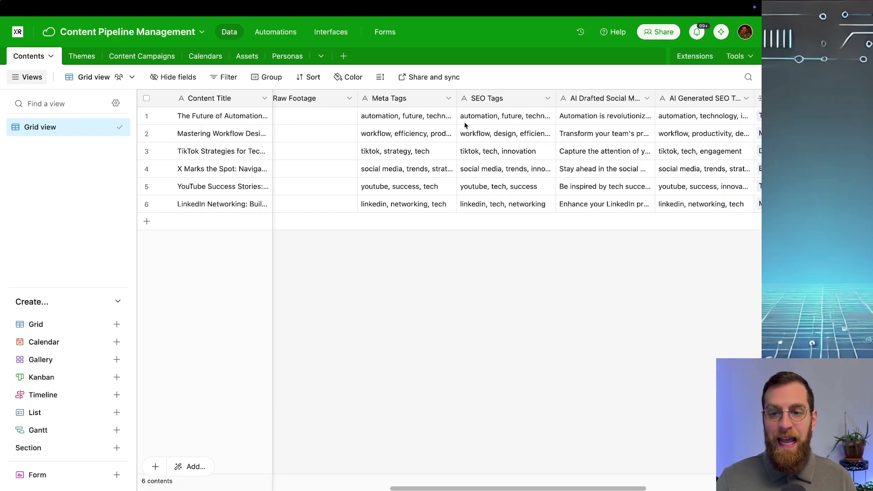
{"action": "scroll", "coordinate": [465, 122], "scroll_direction": "right", "scroll_amount": 6}
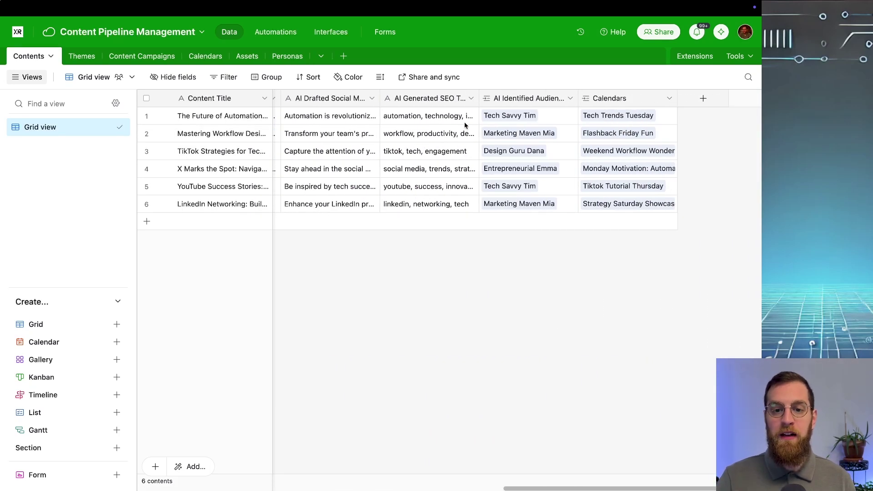
{"action": "scroll", "coordinate": [464, 122], "scroll_direction": "left", "scroll_amount": 6}
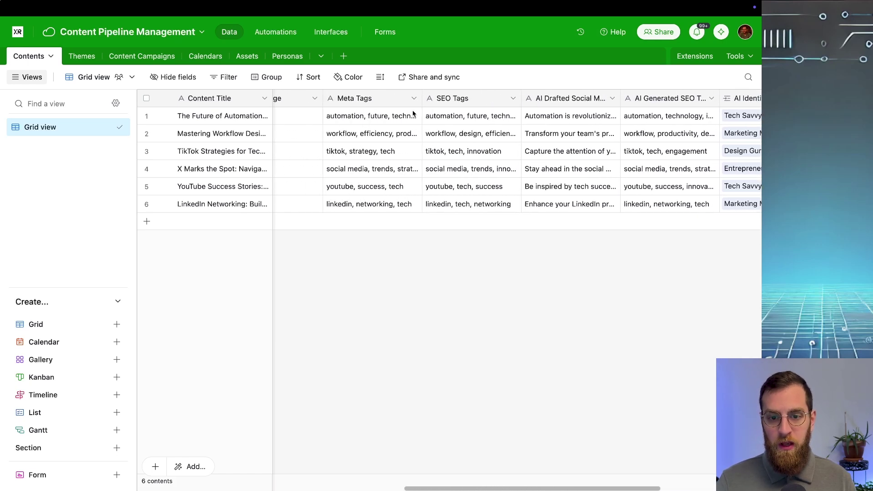
{"action": "scroll", "coordinate": [413, 113], "scroll_direction": "left", "scroll_amount": 2}
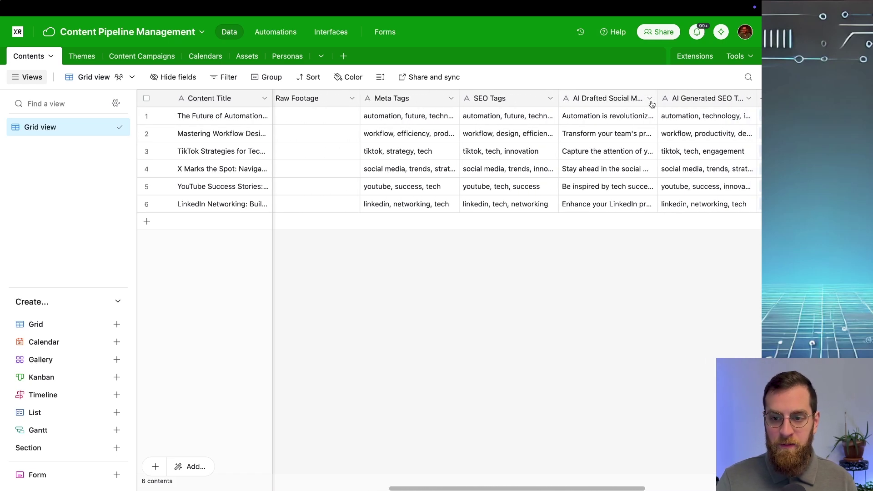
{"action": "scroll", "coordinate": [652, 100], "scroll_direction": "right", "scroll_amount": 1}
{"action": "left_click", "coordinate": [582, 97]}
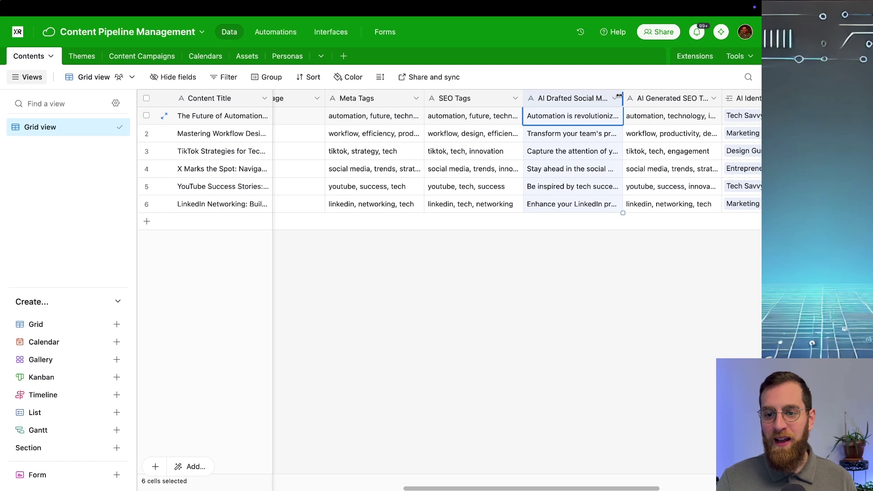
{"action": "left_click_drag", "start_coordinate": [622, 95], "coordinate": [653, 101]}
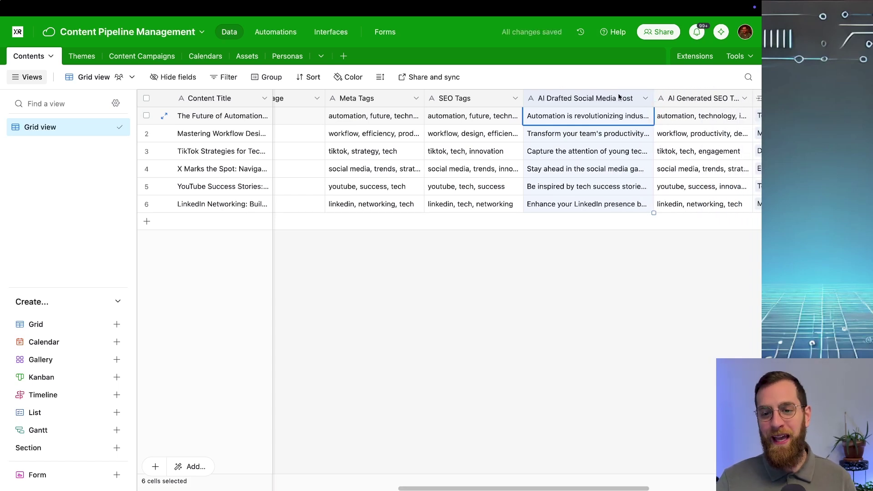
- Change the AI Drafted Social Media Post field type to AI Generate text
{"action": "left_click", "coordinate": [645, 99]}
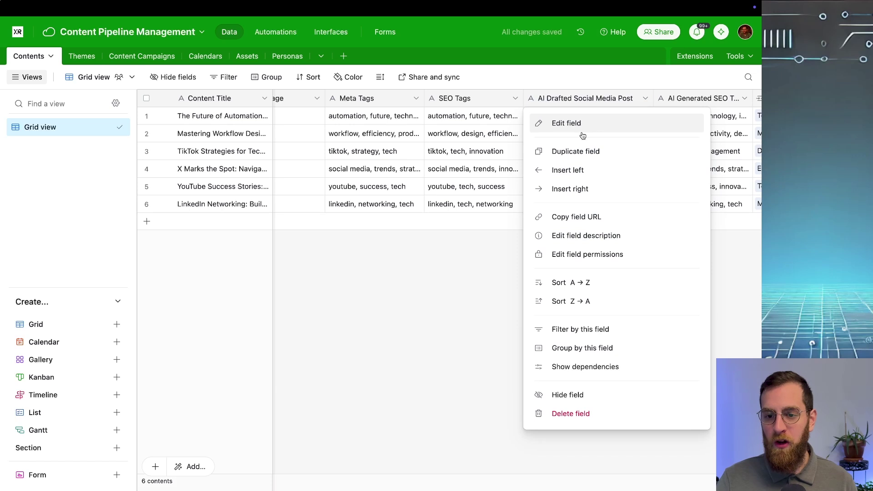
{"action": "left_click", "coordinate": [584, 131]}
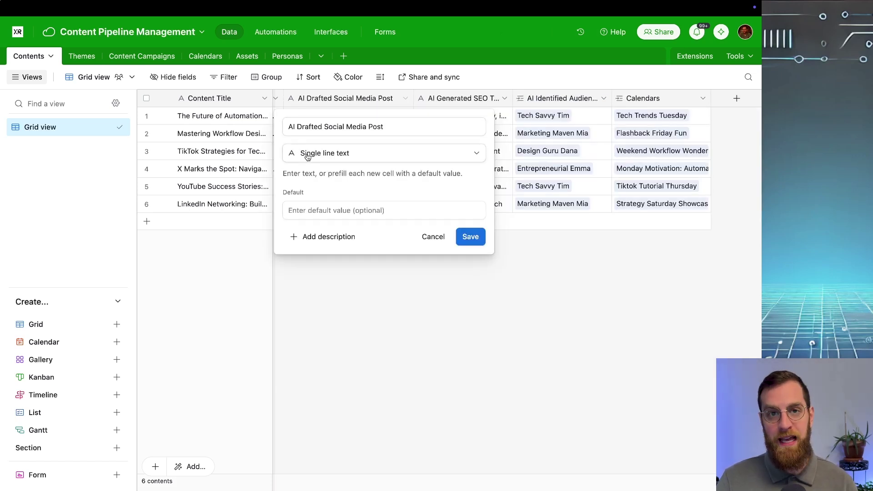
{"action": "left_click", "coordinate": [308, 155]}
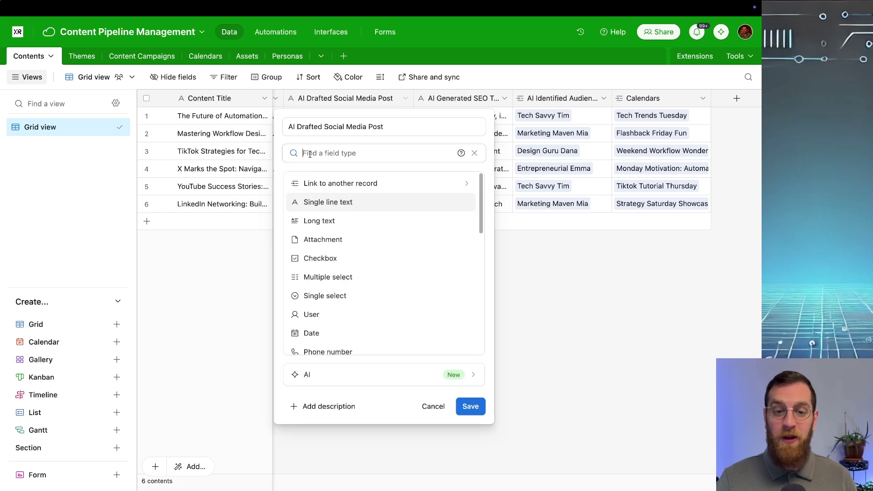
{"action": "left_click", "coordinate": [379, 378]}
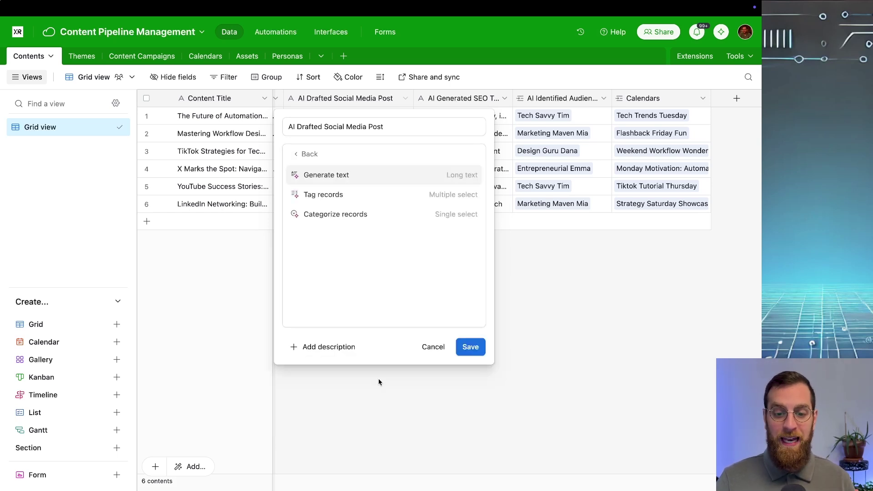
{"action": "left_click", "coordinate": [340, 178]}
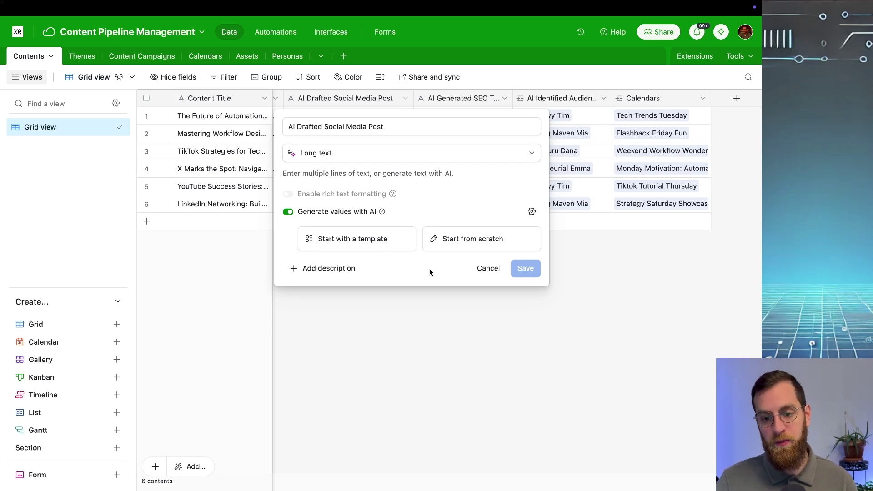
- Start the field's prompt from the Marketing > Tweet template
{"action": "left_click", "coordinate": [367, 245]}
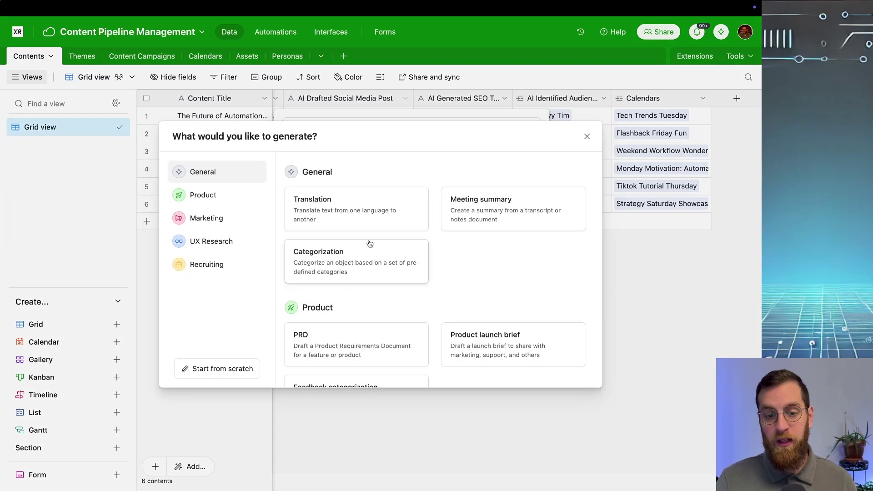
{"action": "left_click", "coordinate": [210, 218]}
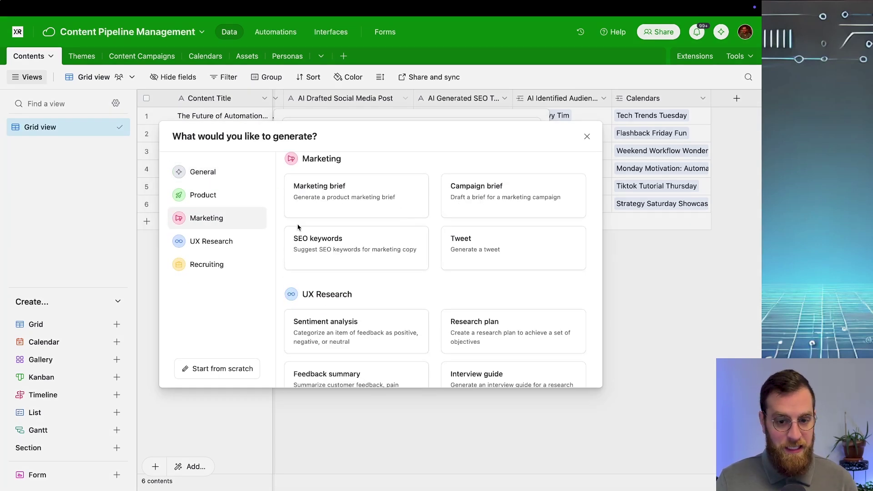
{"action": "scroll", "coordinate": [437, 236], "scroll_direction": "down", "scroll_amount": 1}
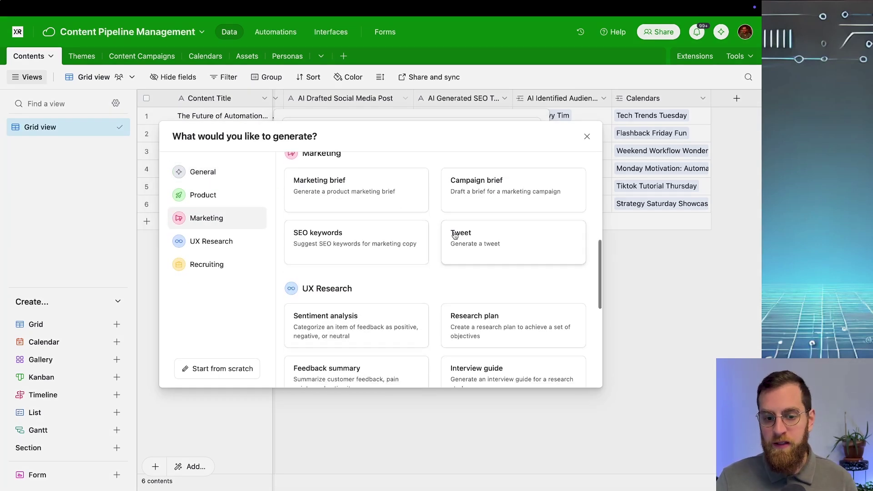
{"action": "left_click", "coordinate": [454, 235]}
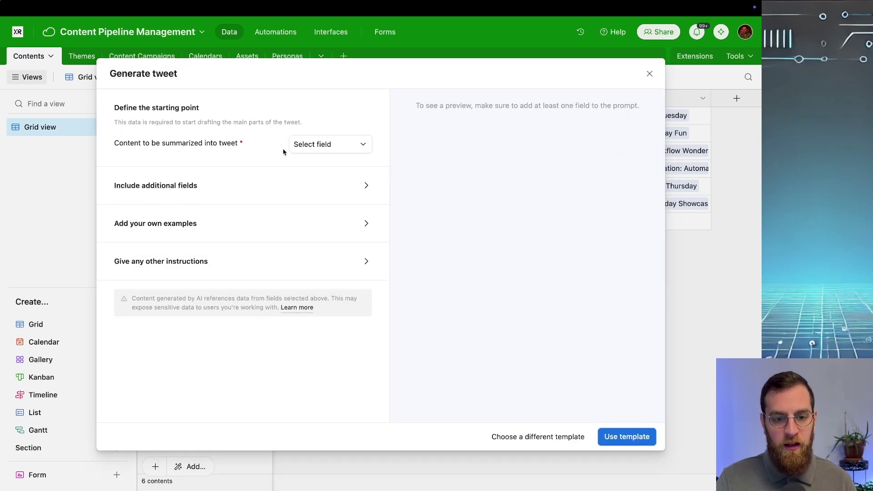
- Choose Content Description as the field the Generate tweet prompt summarizes
{"action": "left_click", "coordinate": [321, 144]}
{"action": "scroll", "coordinate": [348, 214], "scroll_direction": "down", "scroll_amount": 5}
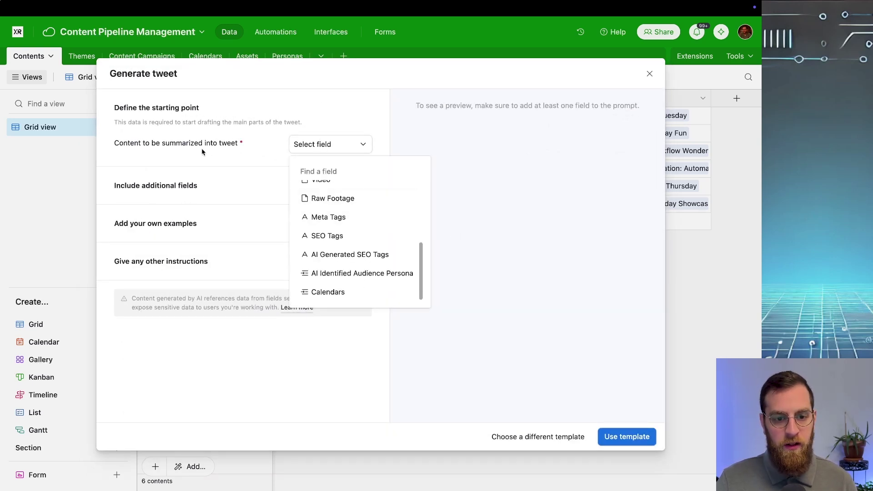
{"action": "scroll", "coordinate": [349, 213], "scroll_direction": "up", "scroll_amount": 3}
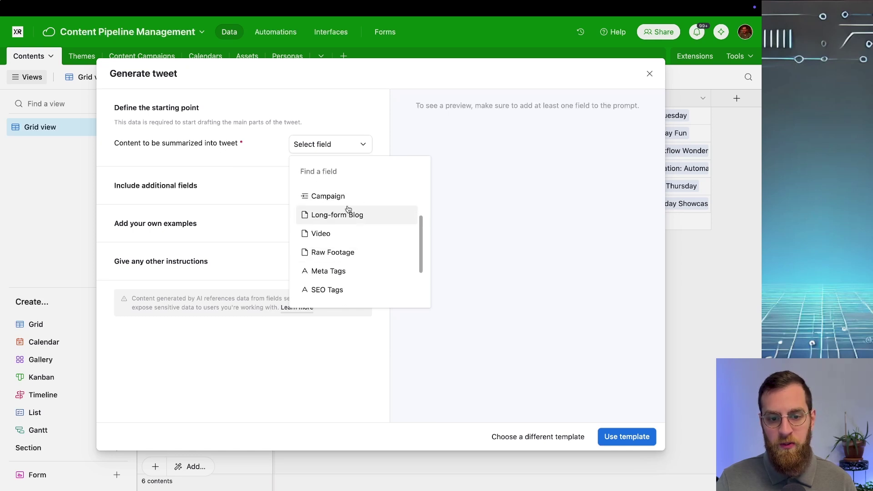
{"action": "scroll", "coordinate": [348, 209], "scroll_direction": "up", "scroll_amount": 3}
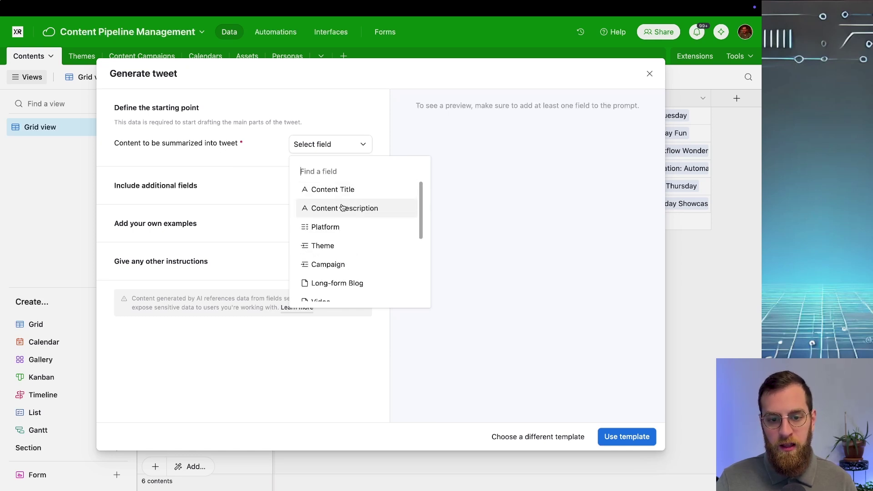
{"action": "left_click", "coordinate": [342, 208]}
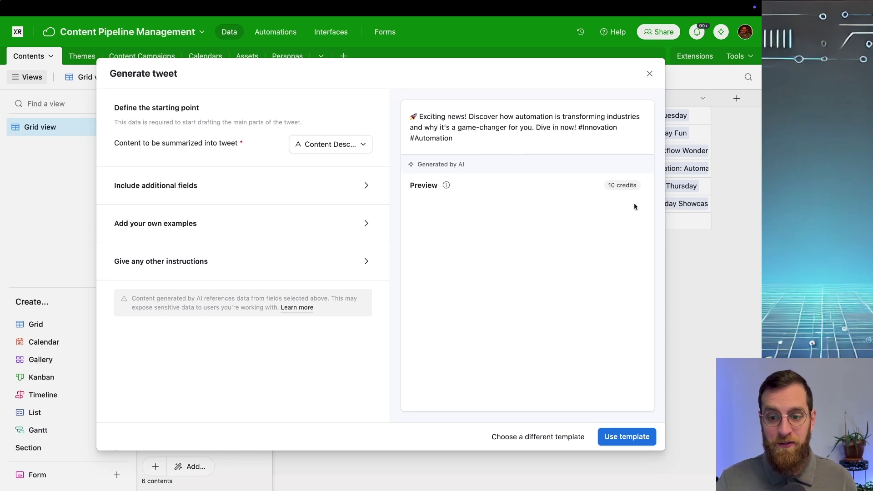
- Apply the tweet template, save and confirm the field, and widen the AI Drafted Social Media Post column
{"action": "left_click", "coordinate": [631, 437]}
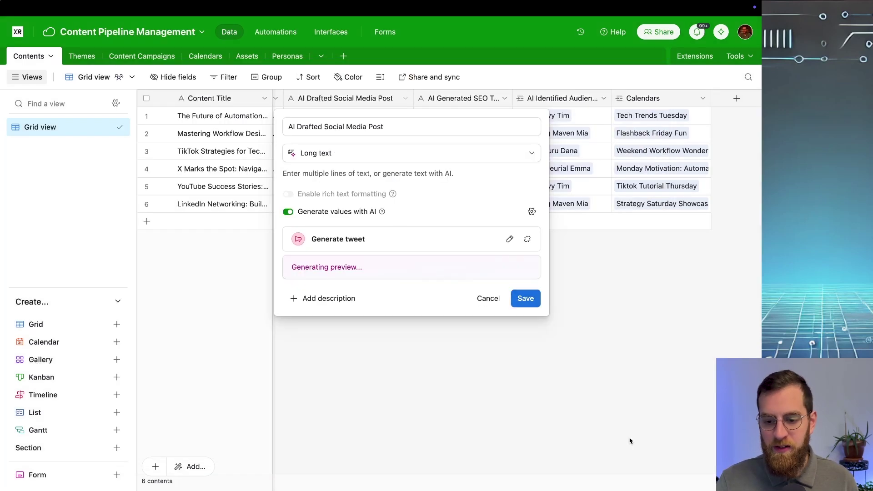
{"action": "left_click", "coordinate": [535, 304]}
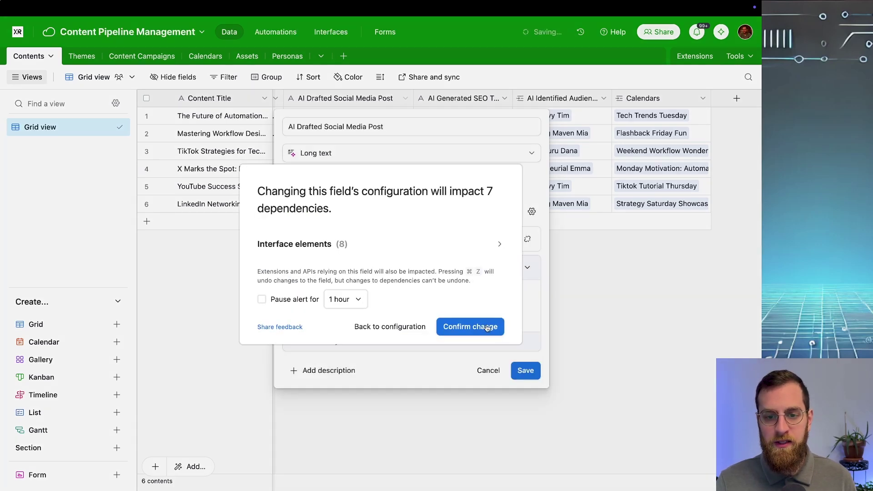
{"action": "left_click", "coordinate": [486, 329]}
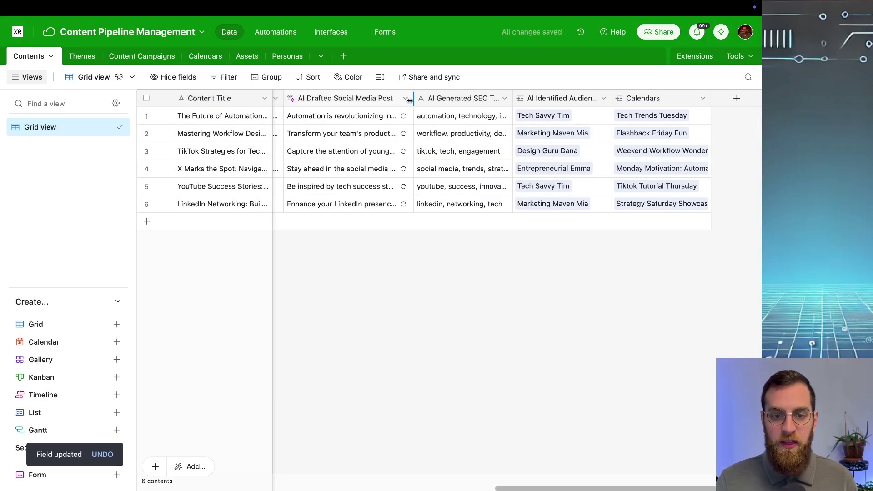
{"action": "left_click_drag", "start_coordinate": [413, 97], "coordinate": [596, 93]}
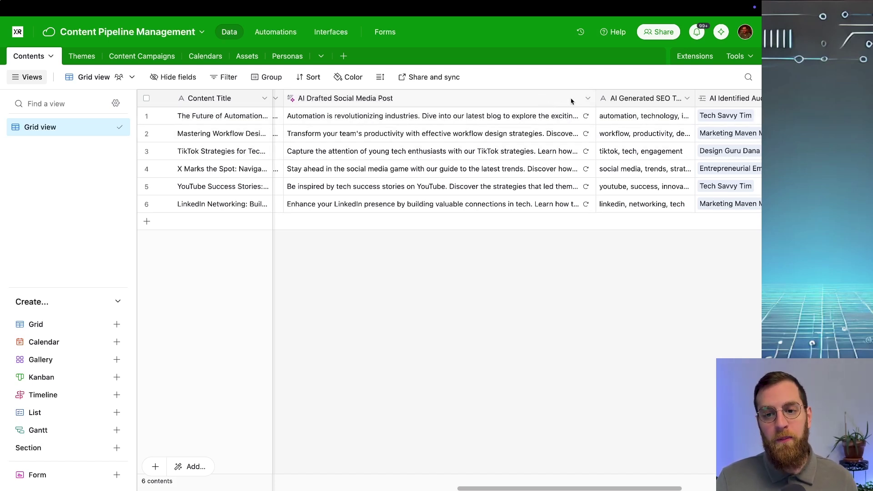
- Browse the Themes, Content Campaigns, Calendars and Assets tables, ending on Personas
{"action": "scroll", "coordinate": [436, 136], "scroll_direction": "left", "scroll_amount": 5}
{"action": "scroll", "coordinate": [439, 146], "scroll_direction": "left", "scroll_amount": 10}
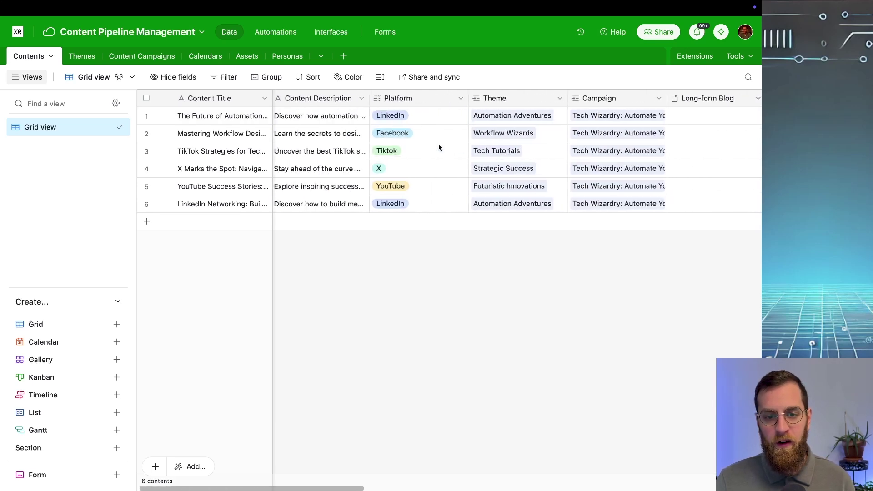
{"action": "scroll", "coordinate": [439, 147], "scroll_direction": "right", "scroll_amount": 15}
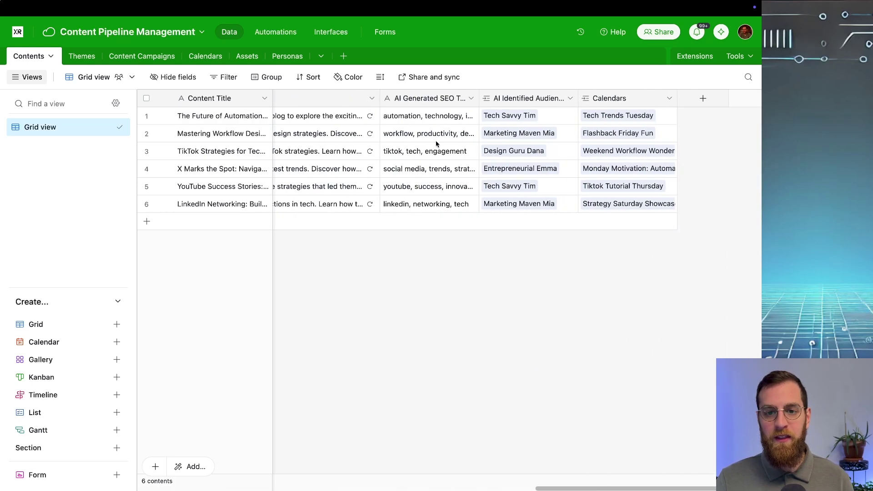
{"action": "left_click", "coordinate": [75, 58]}
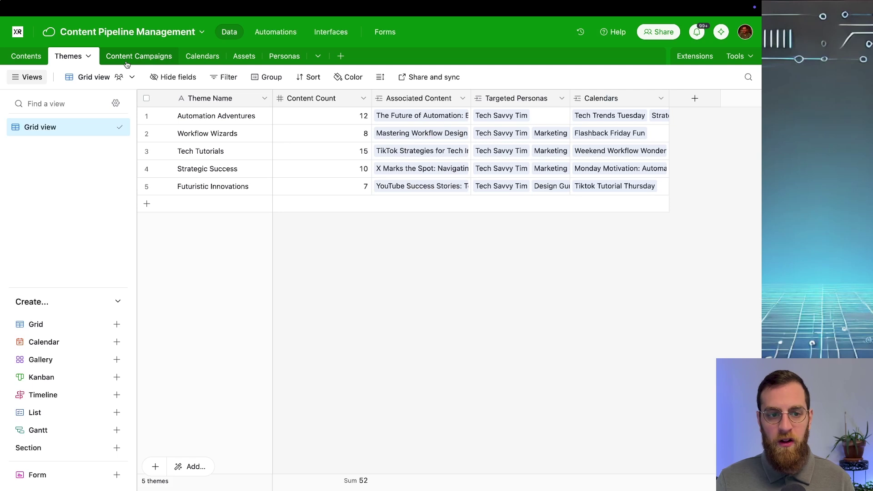
{"action": "left_click", "coordinate": [159, 58]}
{"action": "left_click", "coordinate": [204, 59]}
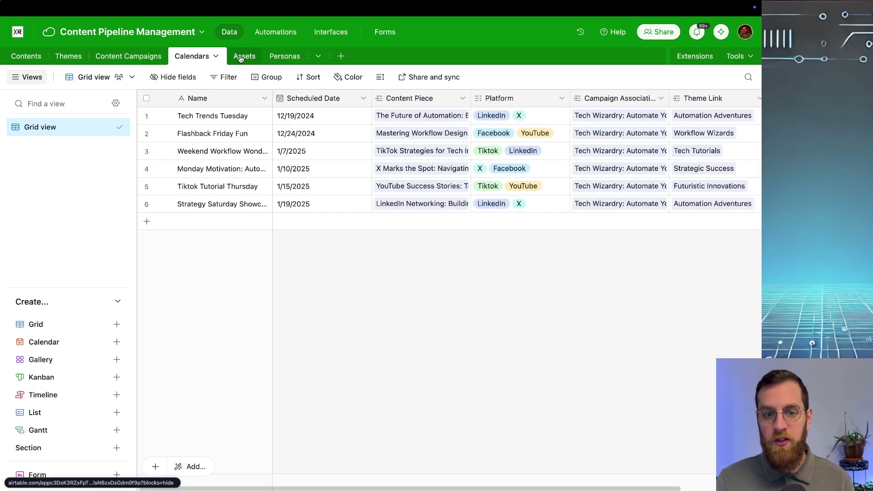
{"action": "left_click", "coordinate": [242, 58]}
{"action": "left_click", "coordinate": [282, 59]}
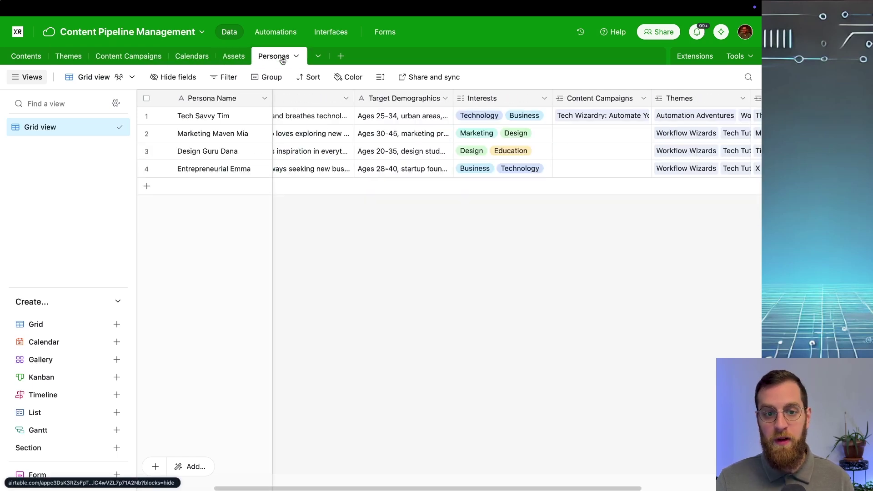
- View the Personas and Assets interface pages, then move to the base's Forms section
{"action": "left_click", "coordinate": [330, 31]}
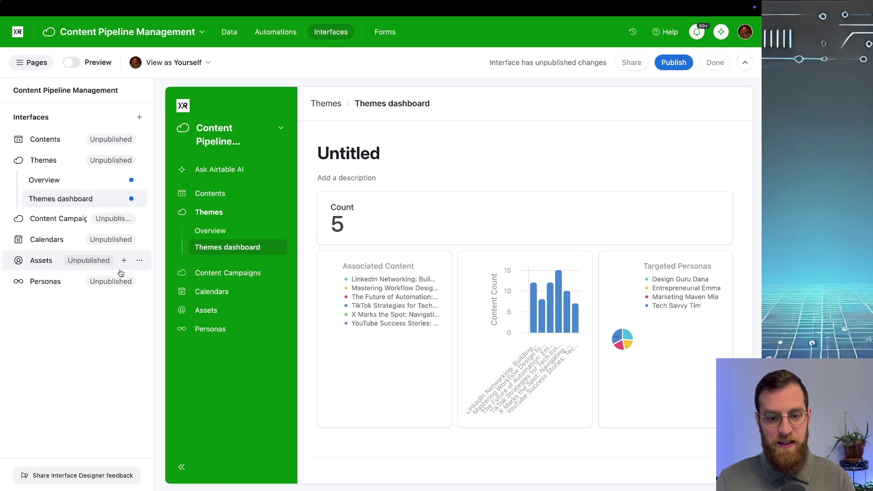
{"action": "left_click", "coordinate": [53, 285]}
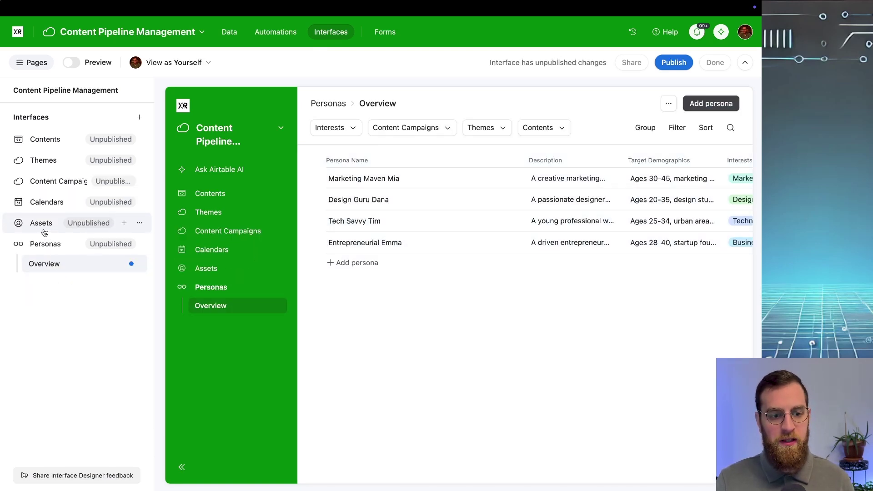
{"action": "left_click", "coordinate": [44, 228]}
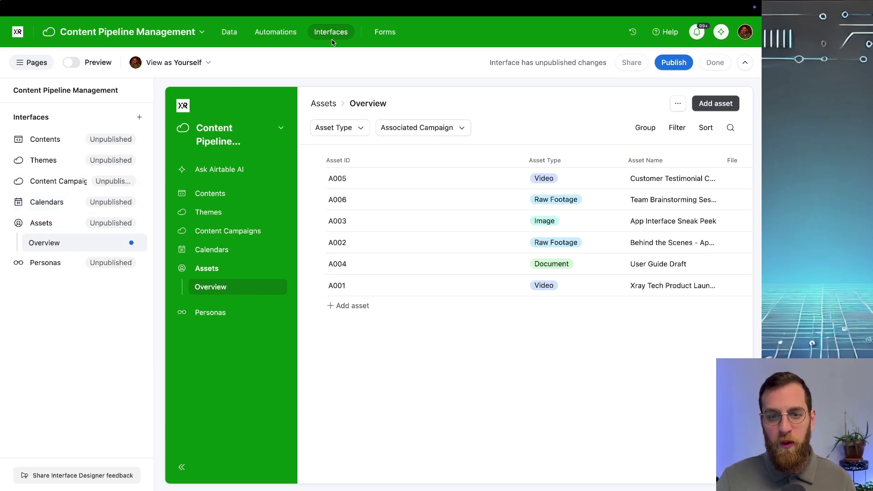
{"action": "left_click", "coordinate": [387, 32]}
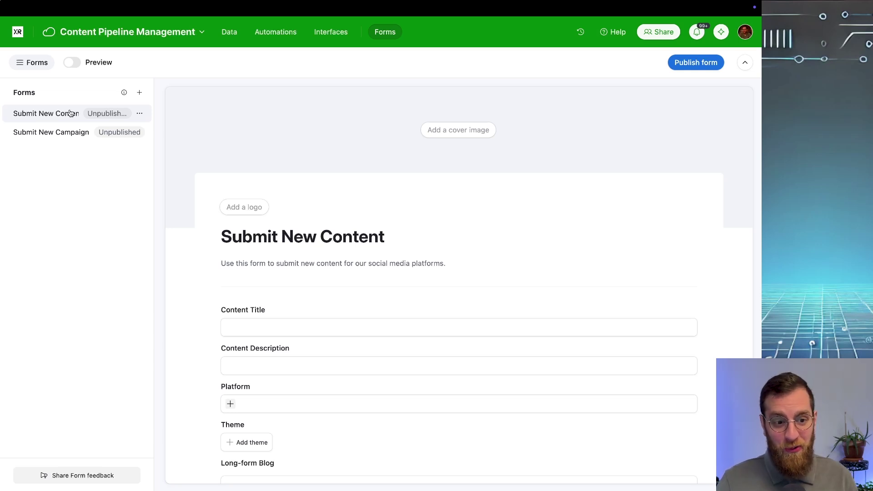
- Open the Submit New Campaign form to review its fields
{"action": "left_click", "coordinate": [71, 132]}
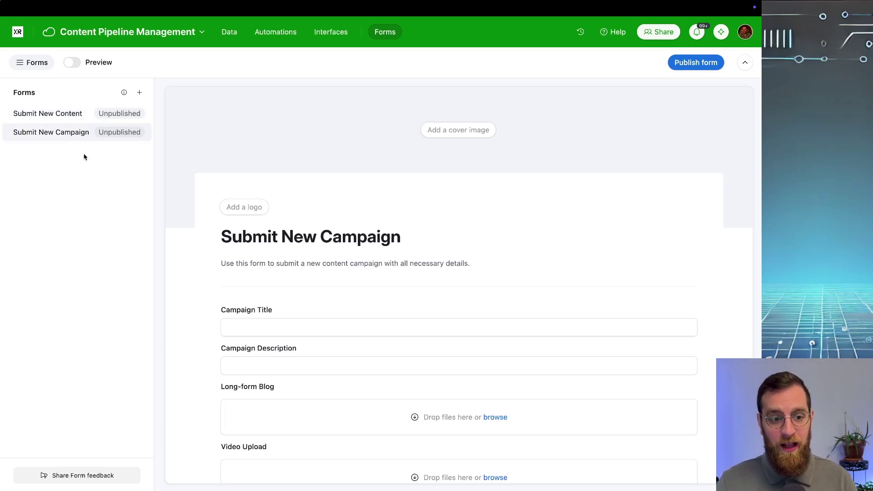